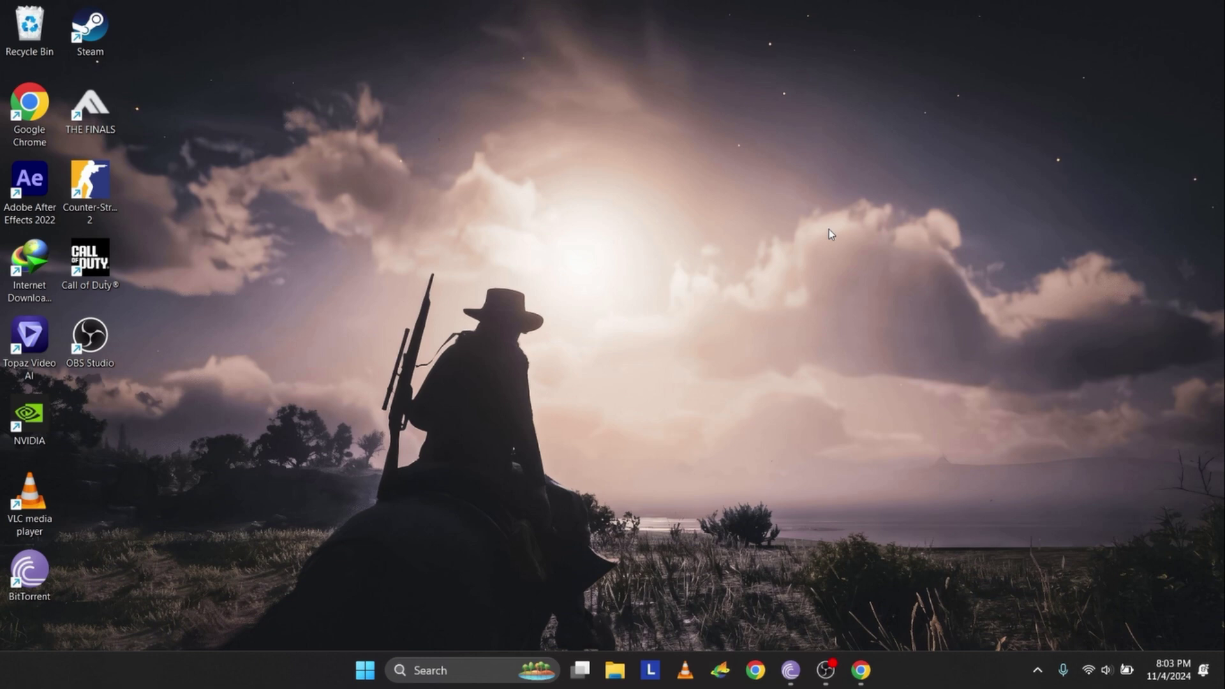
# Launch the Camera app by searching for 'cam'.
pyautogui.press('super+s')
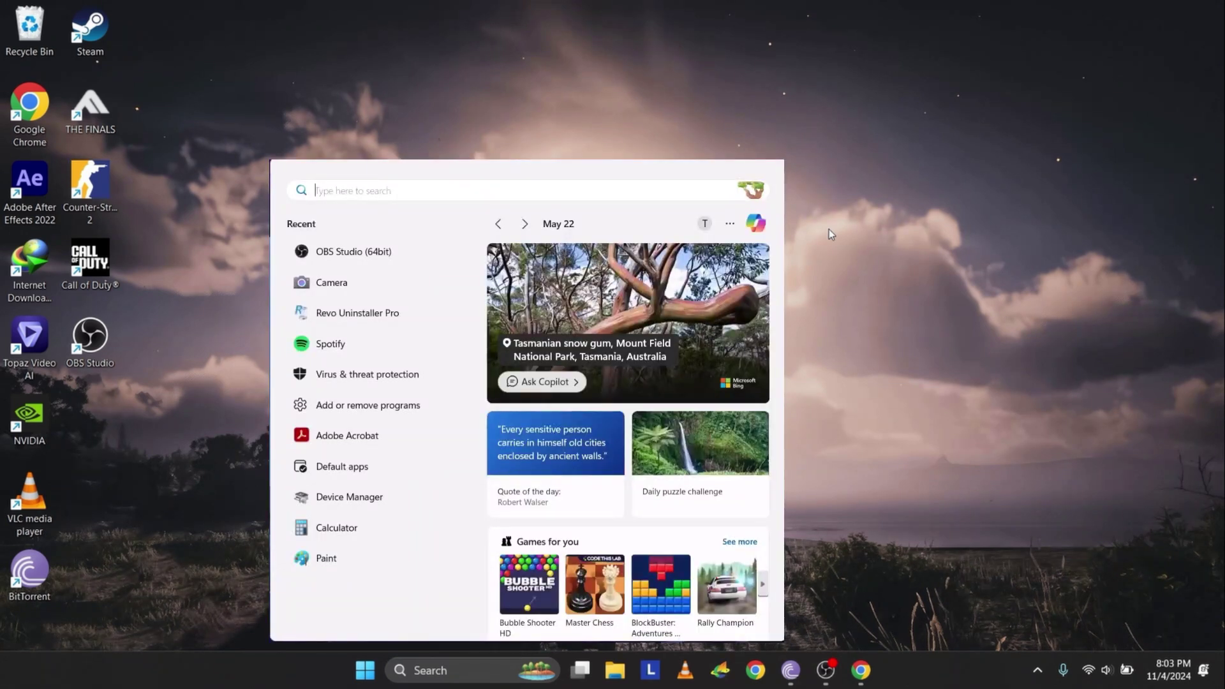
pyautogui.write('cam')
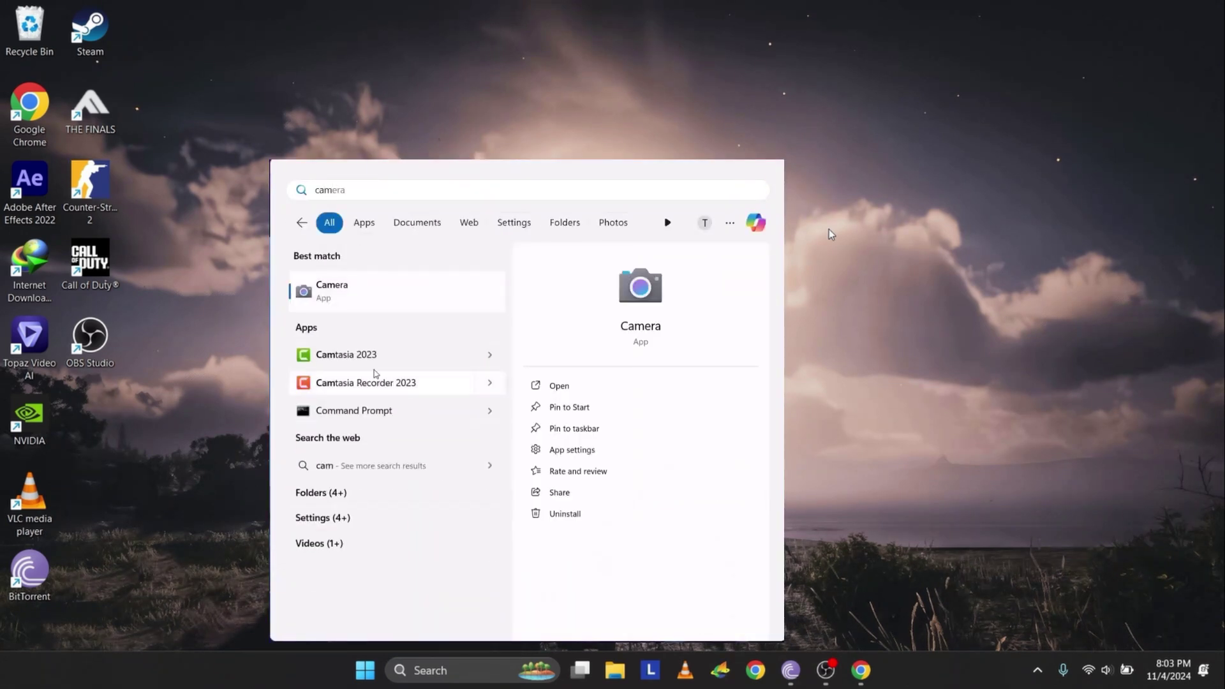
pyautogui.click(379, 288)
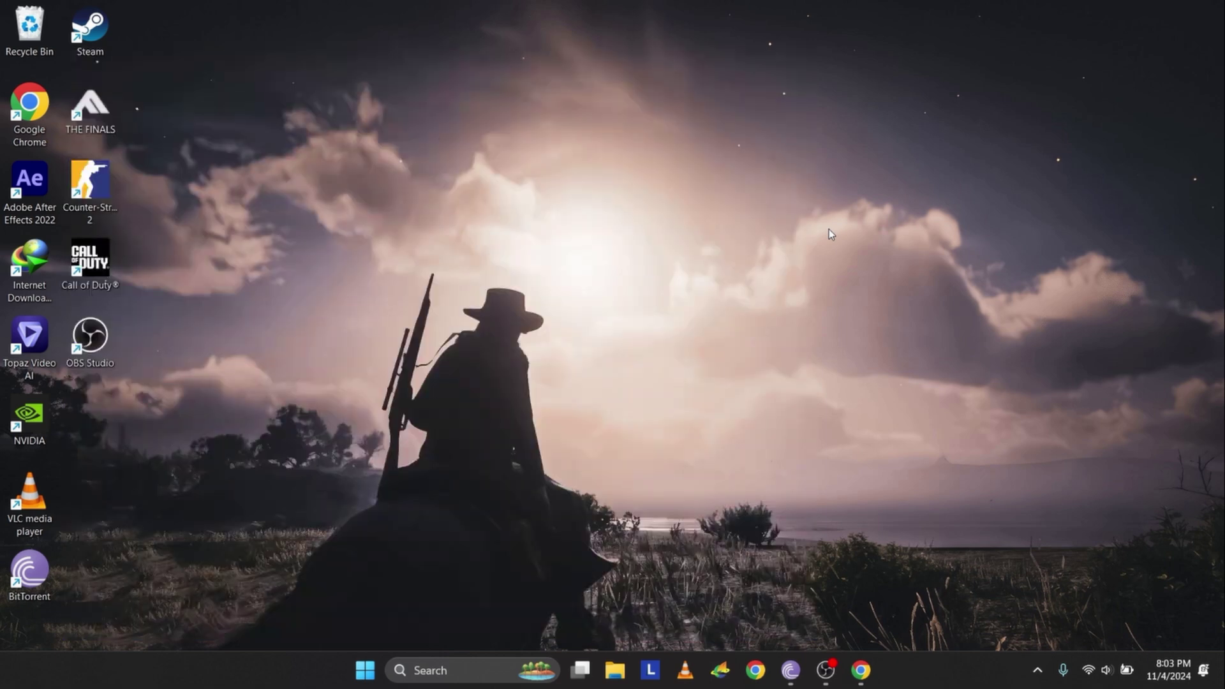
# Turn on Camera access for this device under Settings > Privacy & security > Camera.
pyautogui.press('super+x')
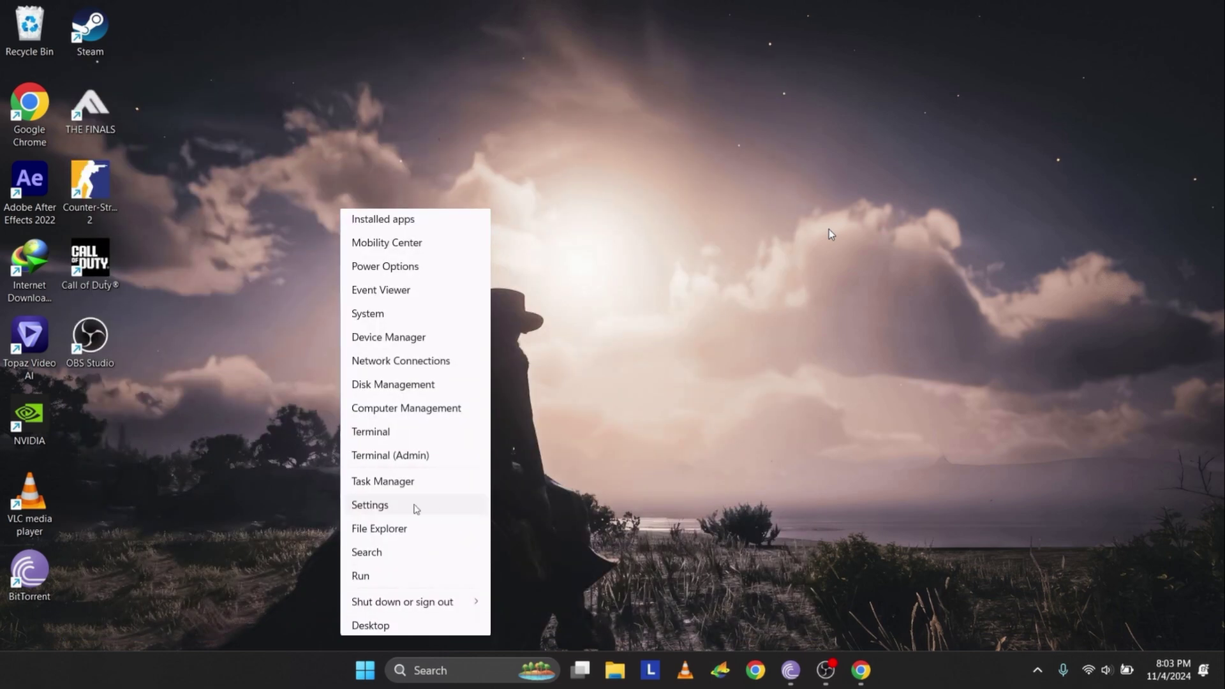
pyautogui.click(391, 505)
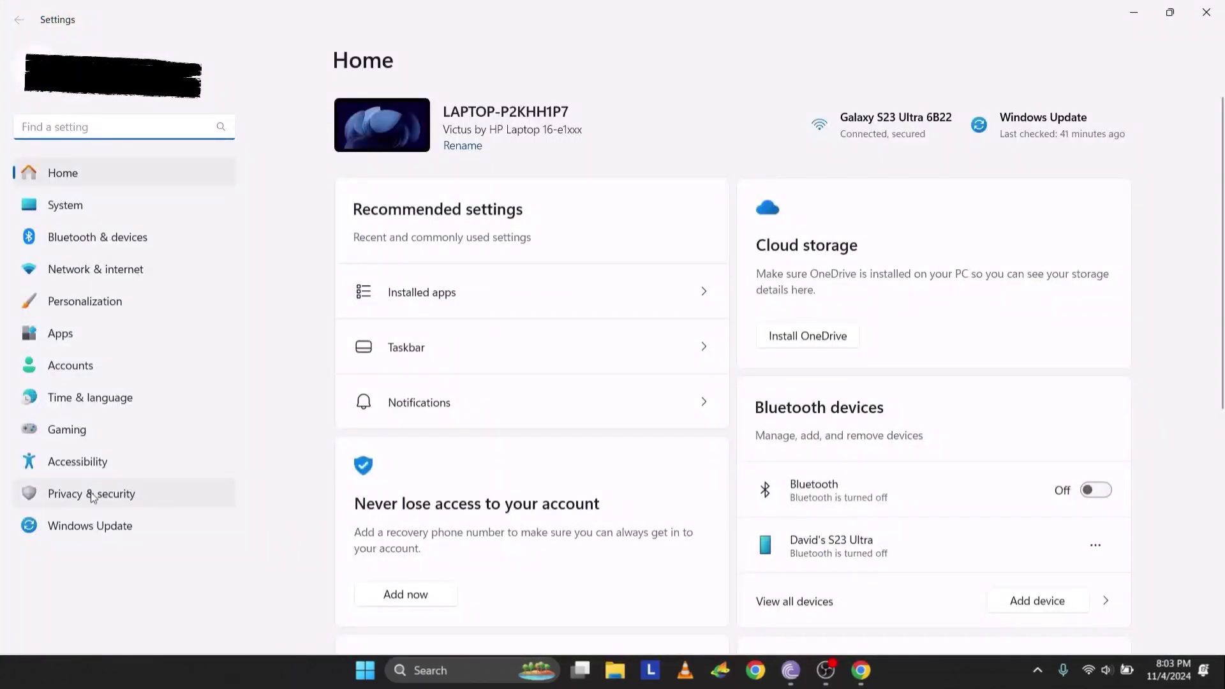
pyautogui.click(113, 500)
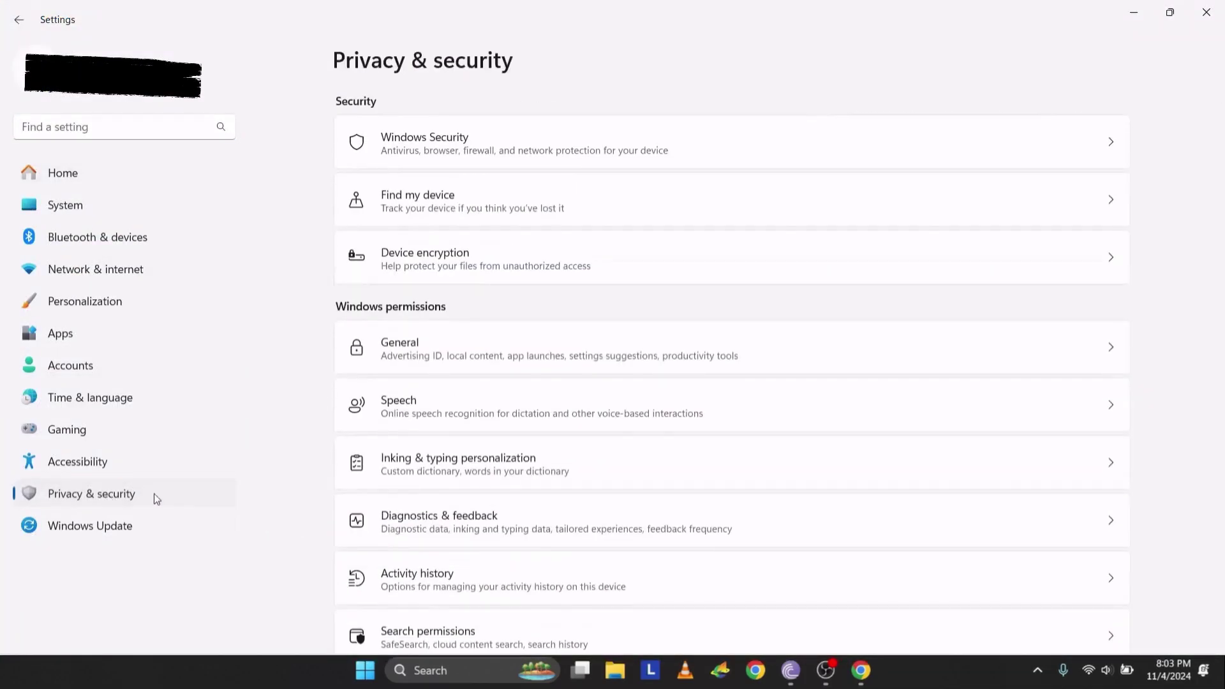
pyautogui.scroll(-5, 1221, 234)
pyautogui.moveTo(1221, 234); pyautogui.dragTo(1222, 269)
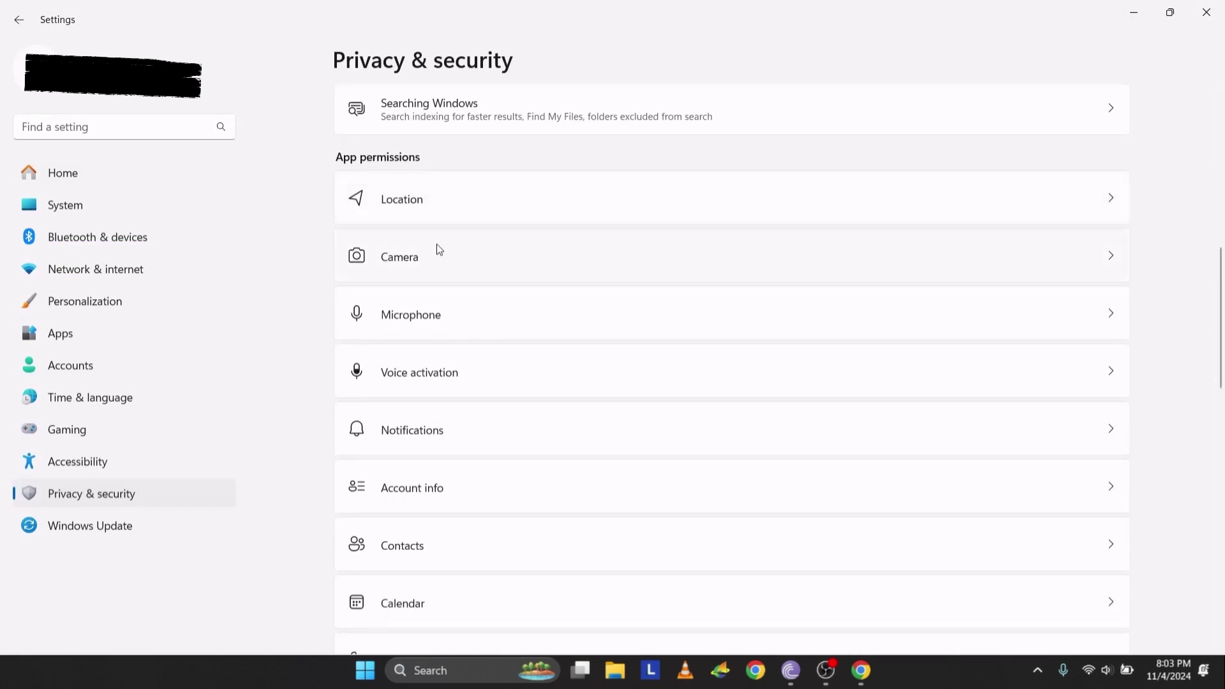
pyautogui.click(1108, 253)
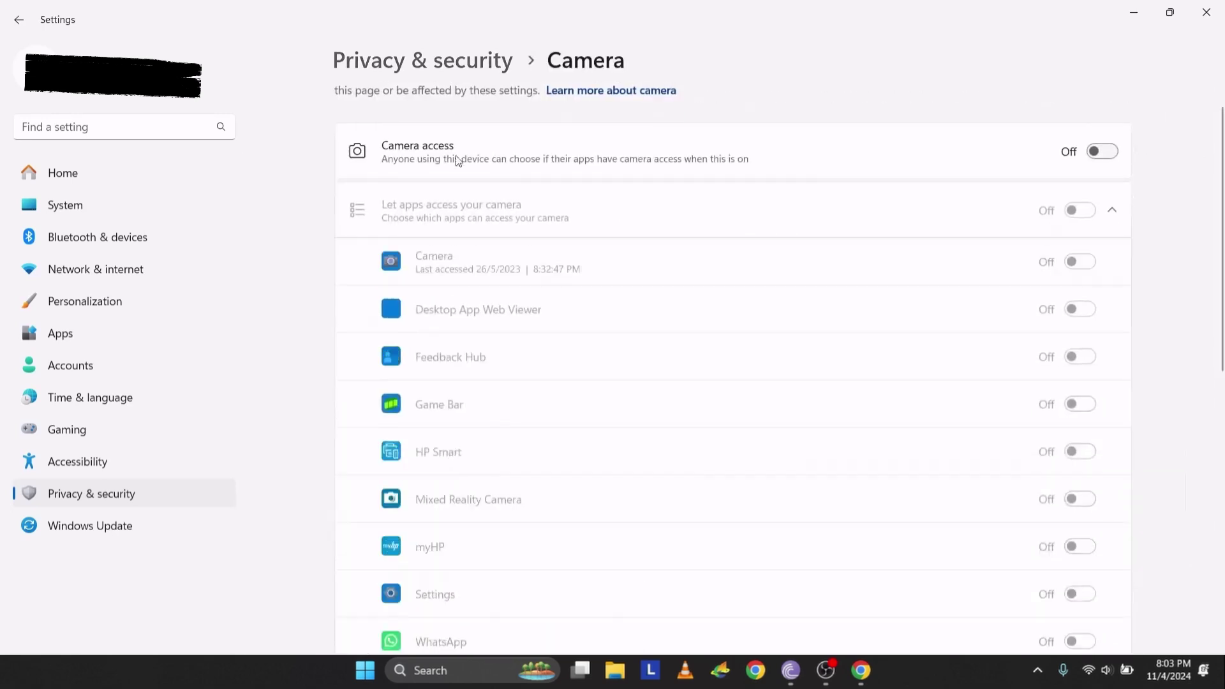
pyautogui.click(1099, 151)
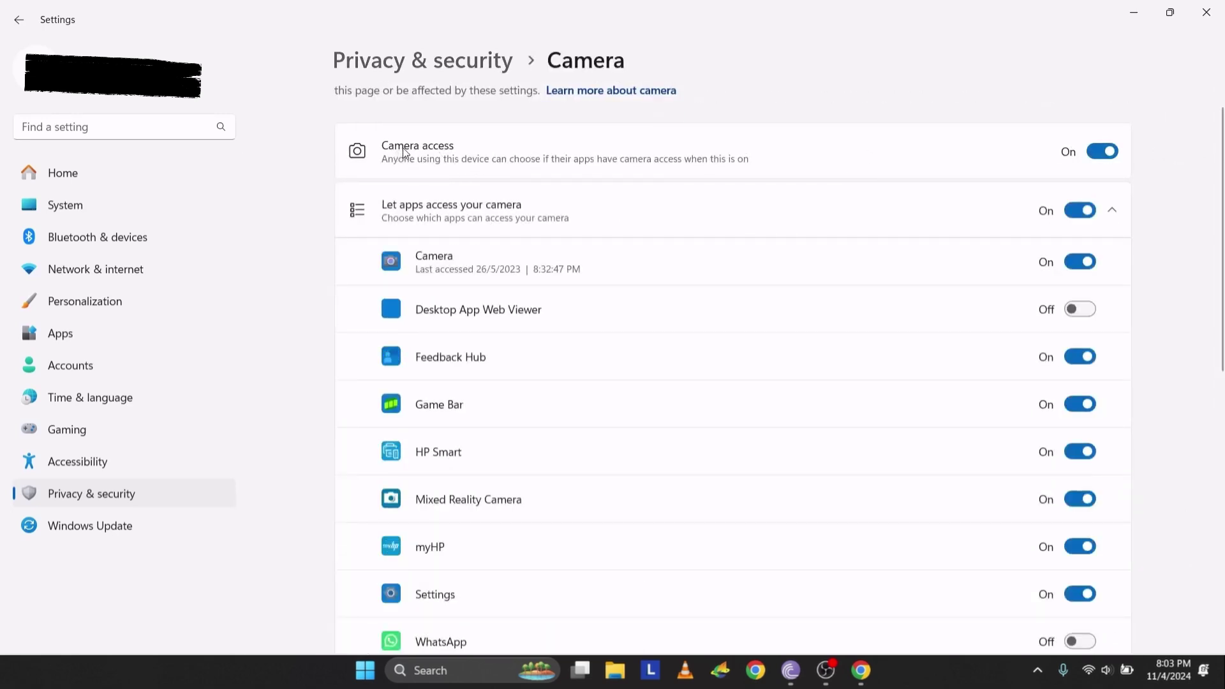
# Switch on camera permission for WhatsApp in the app list.
pyautogui.scroll(1, 1157, 303)
pyautogui.scroll(-3, 1168, 302)
pyautogui.scroll(-2, 1168, 303)
pyautogui.scroll(2, 1167, 306)
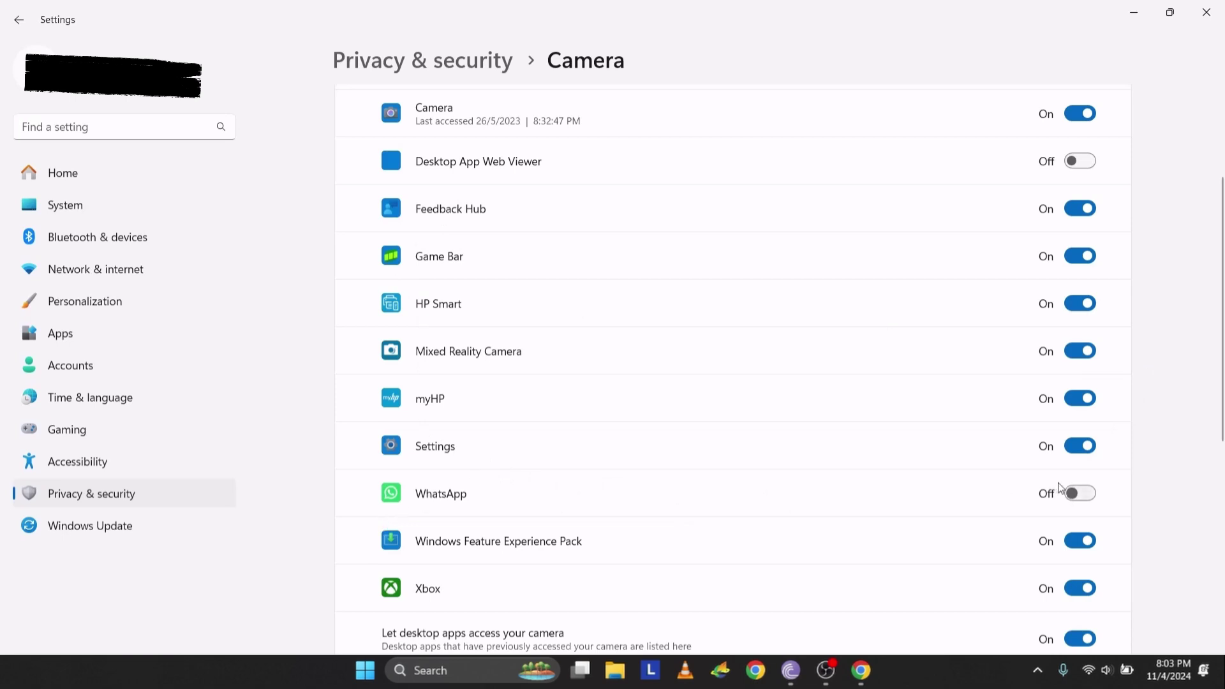
pyautogui.click(1091, 492)
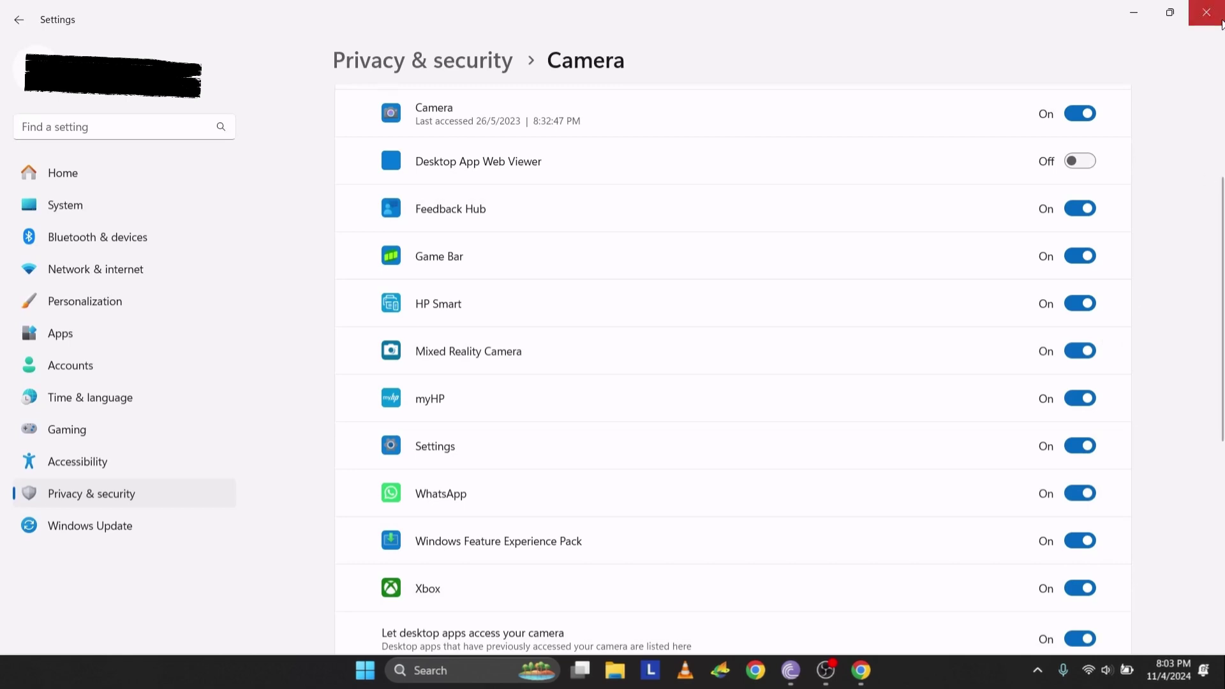
# Close Settings and open the Camera app's App settings page via search 'came'.
pyautogui.click(1221, 21)
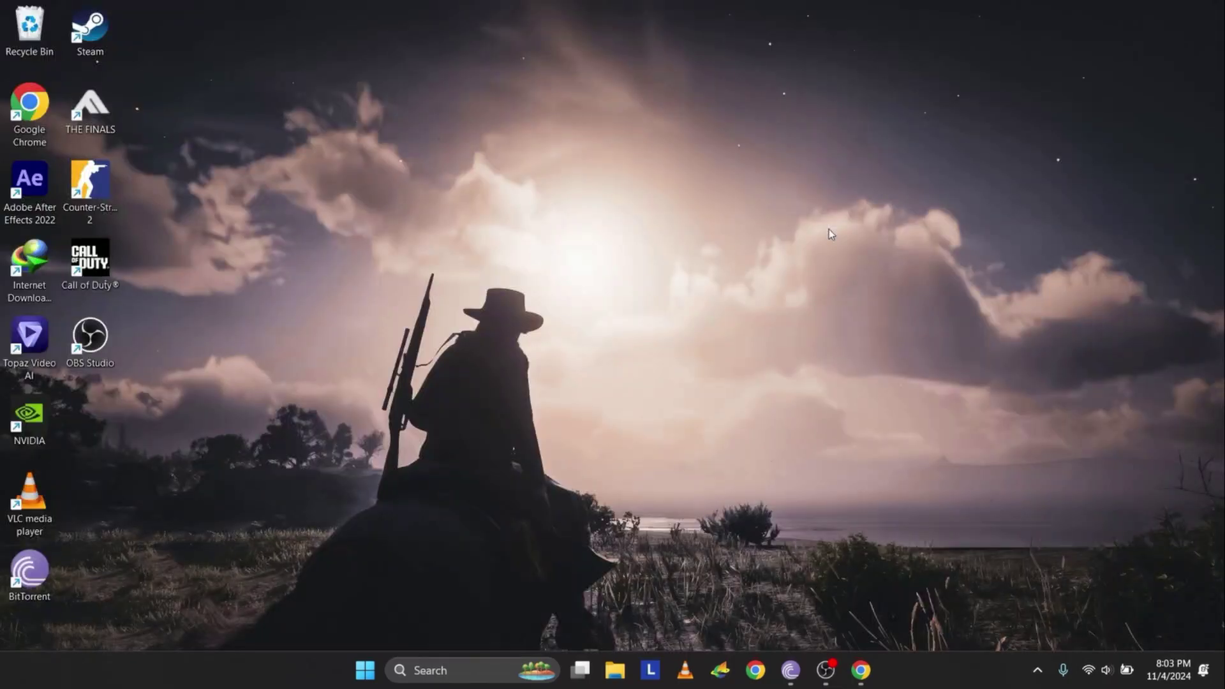
pyautogui.press('super')
pyautogui.write('c')
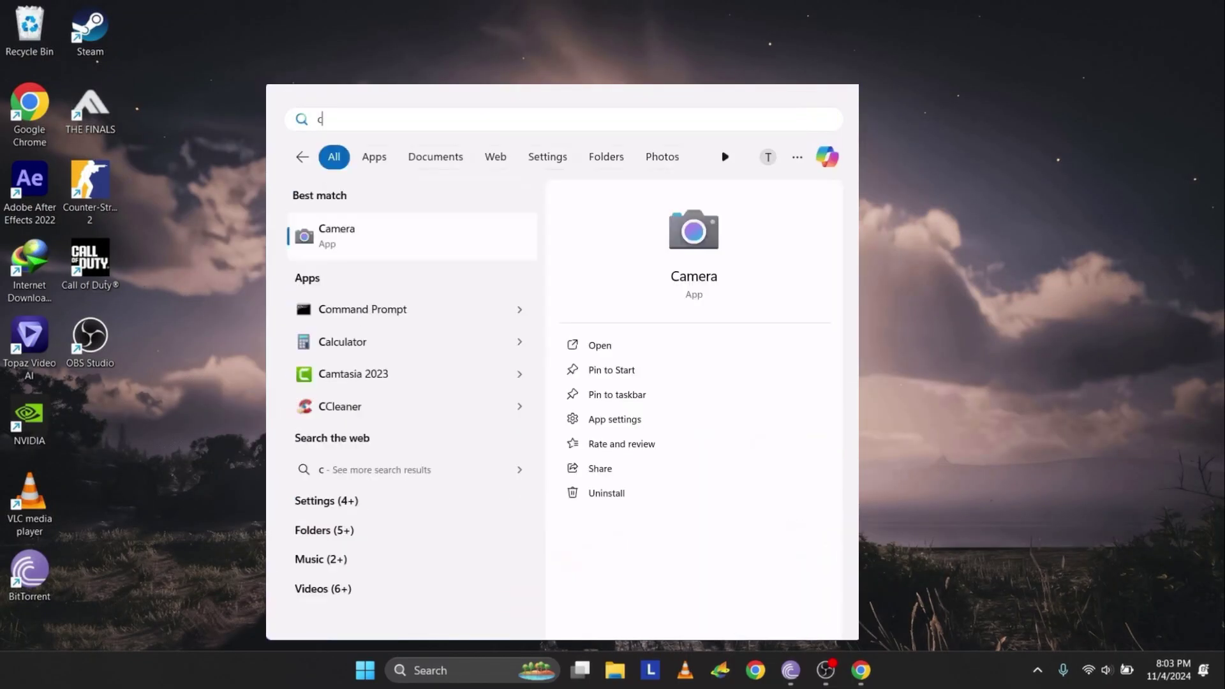
pyautogui.write('ame')
pyautogui.rightClick(375, 245)
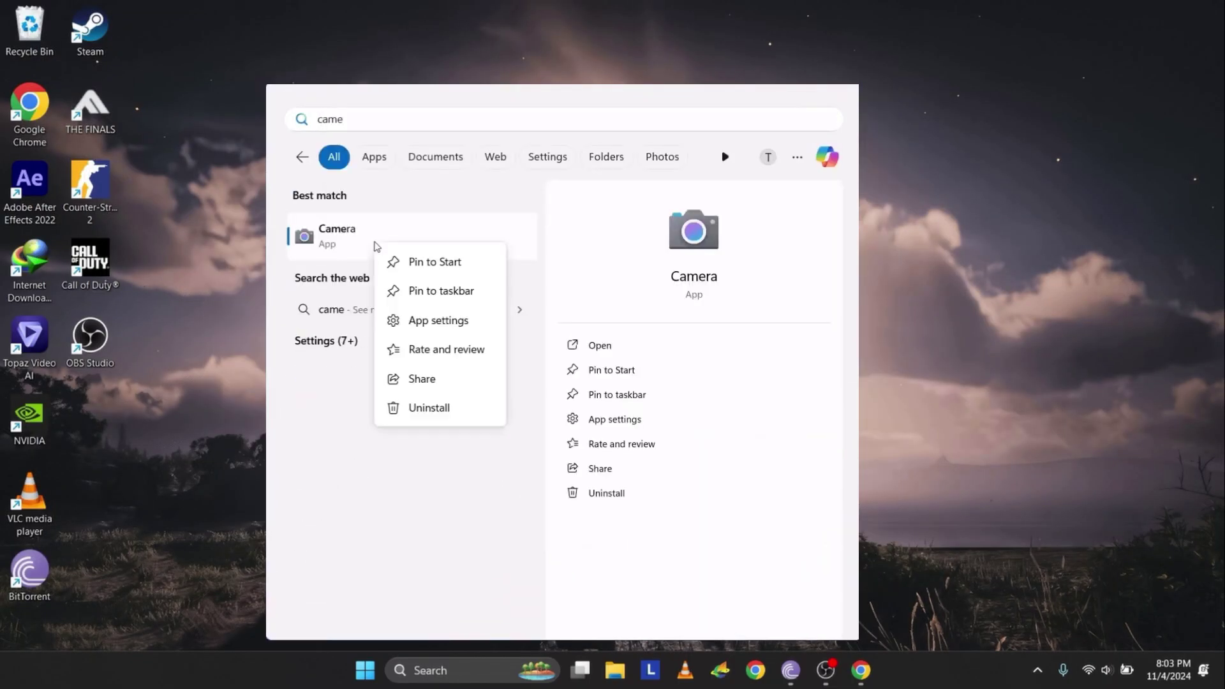
pyautogui.click(436, 325)
# Terminate the Camera app, then reset it and confirm deleting its data.
pyautogui.scroll(-10, 1221, 417)
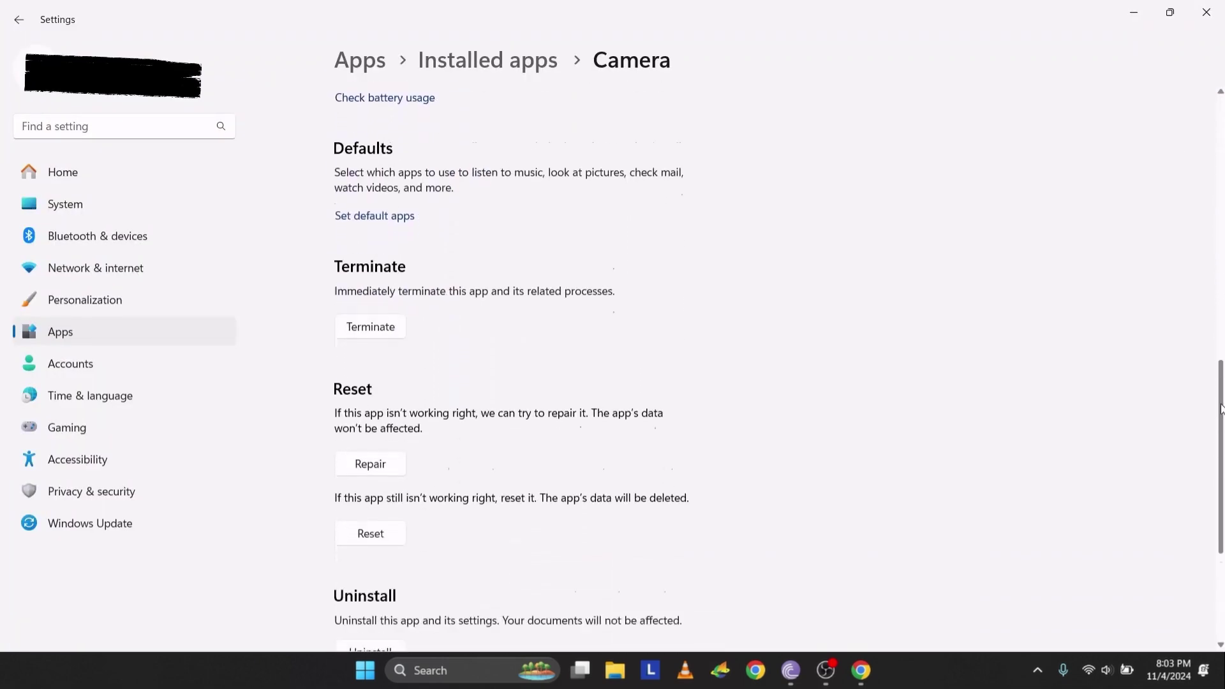
pyautogui.scroll(-1, 1220, 418)
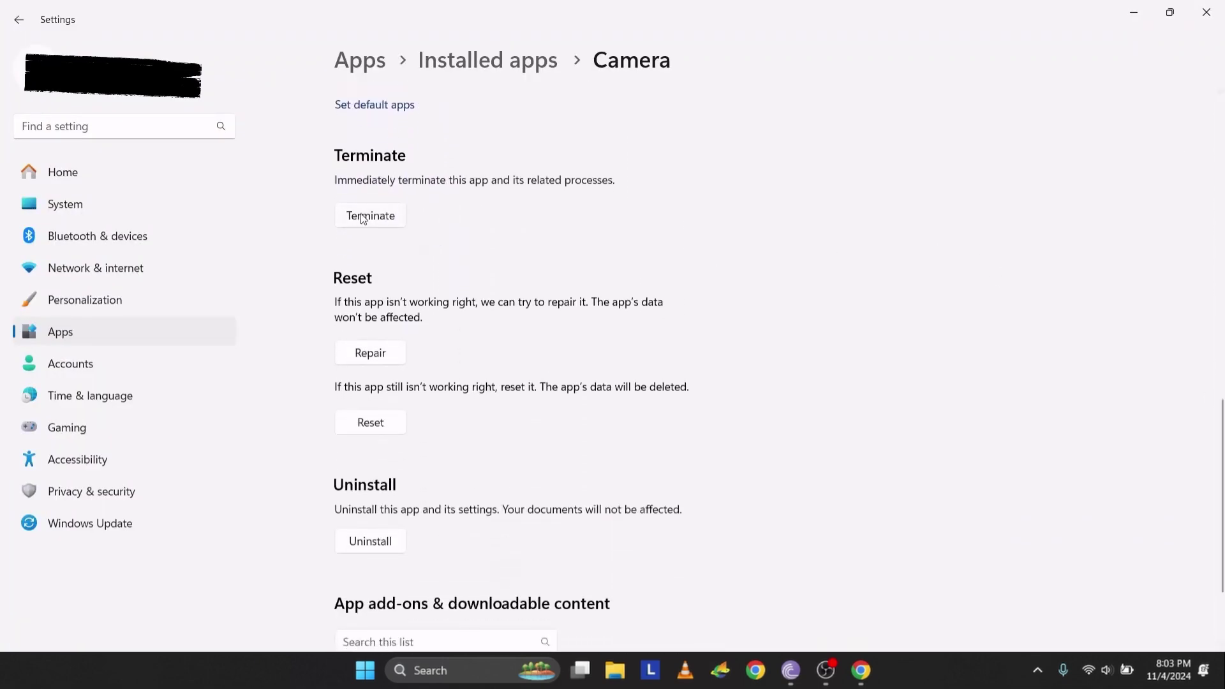
pyautogui.click(385, 223)
pyautogui.click(365, 427)
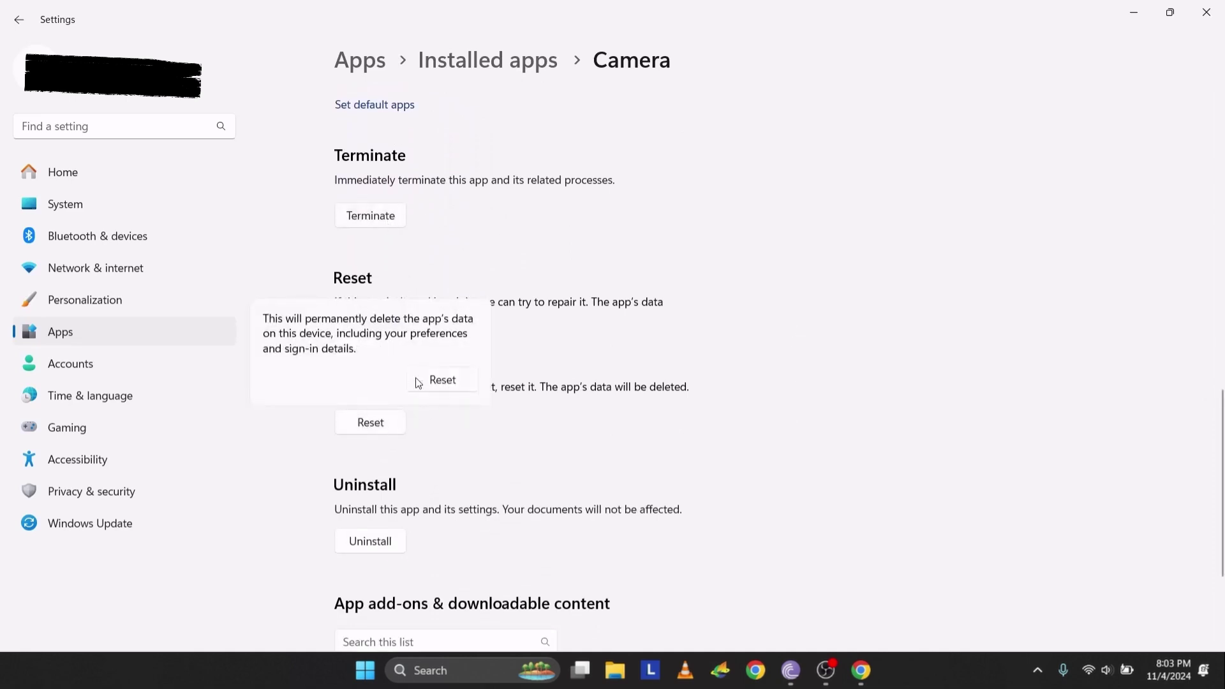
pyautogui.click(443, 384)
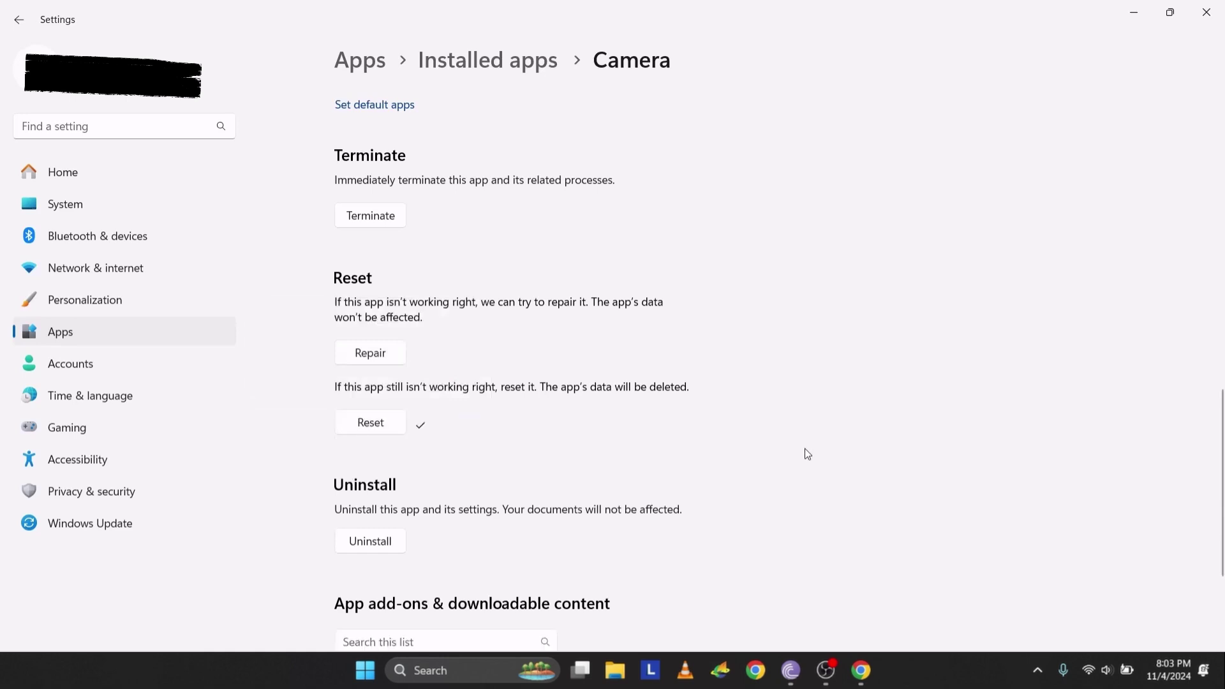
# Open Device Manager from search and show hidden devices.
pyautogui.click(1205, 12)
pyautogui.press('super+s')
pyautogui.write('d')
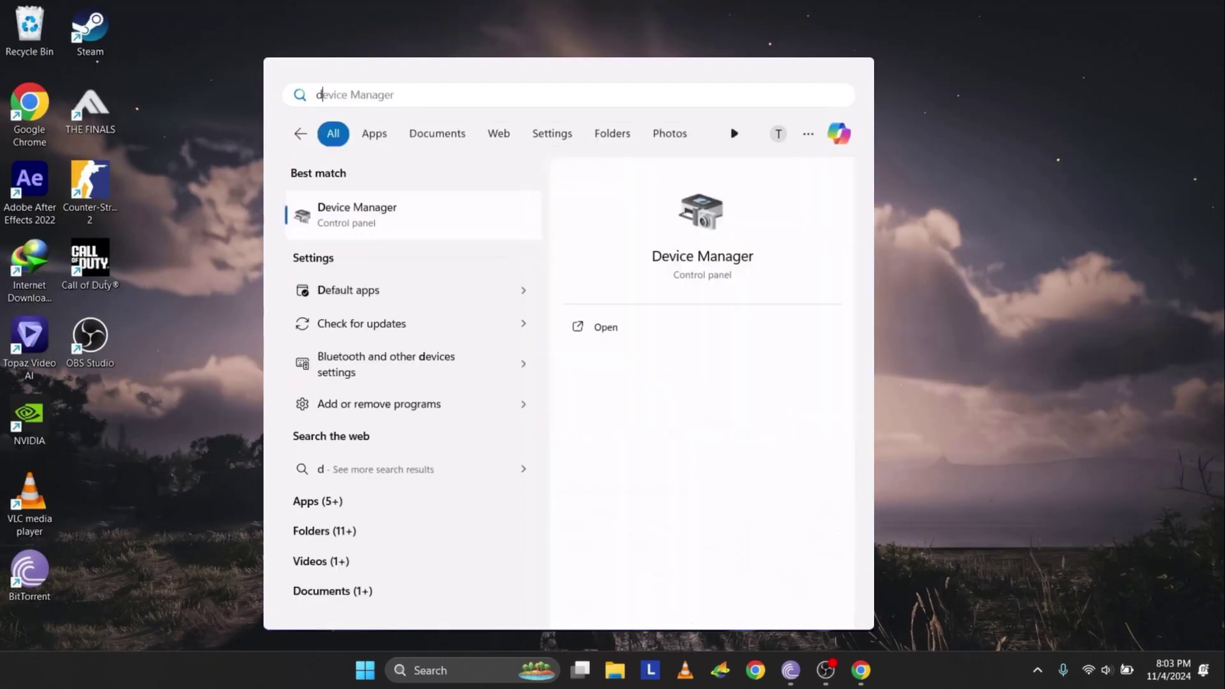
pyautogui.write('evice')
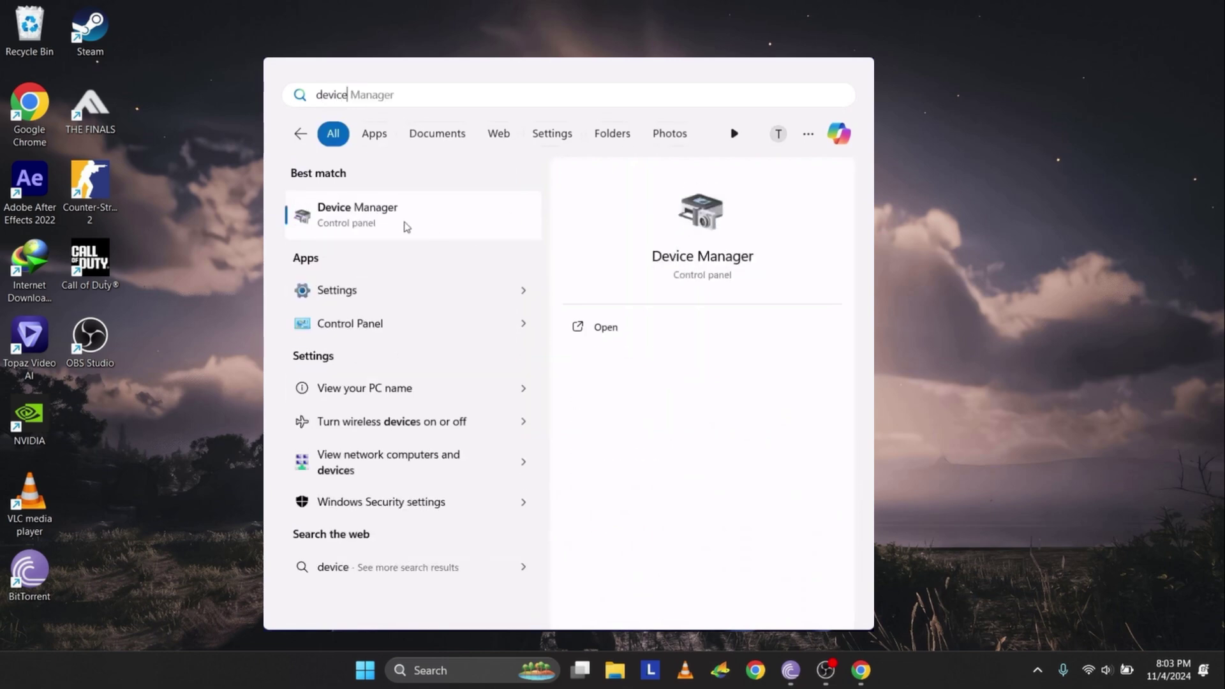
pyautogui.click(396, 222)
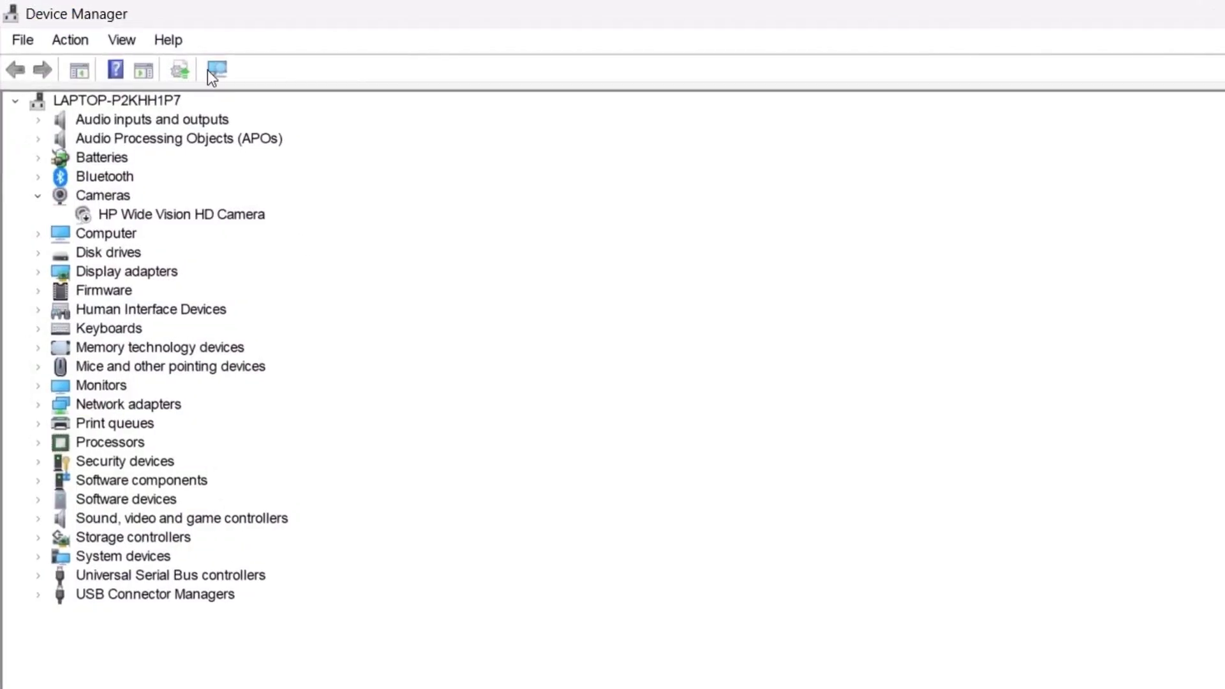
pyautogui.click(119, 44)
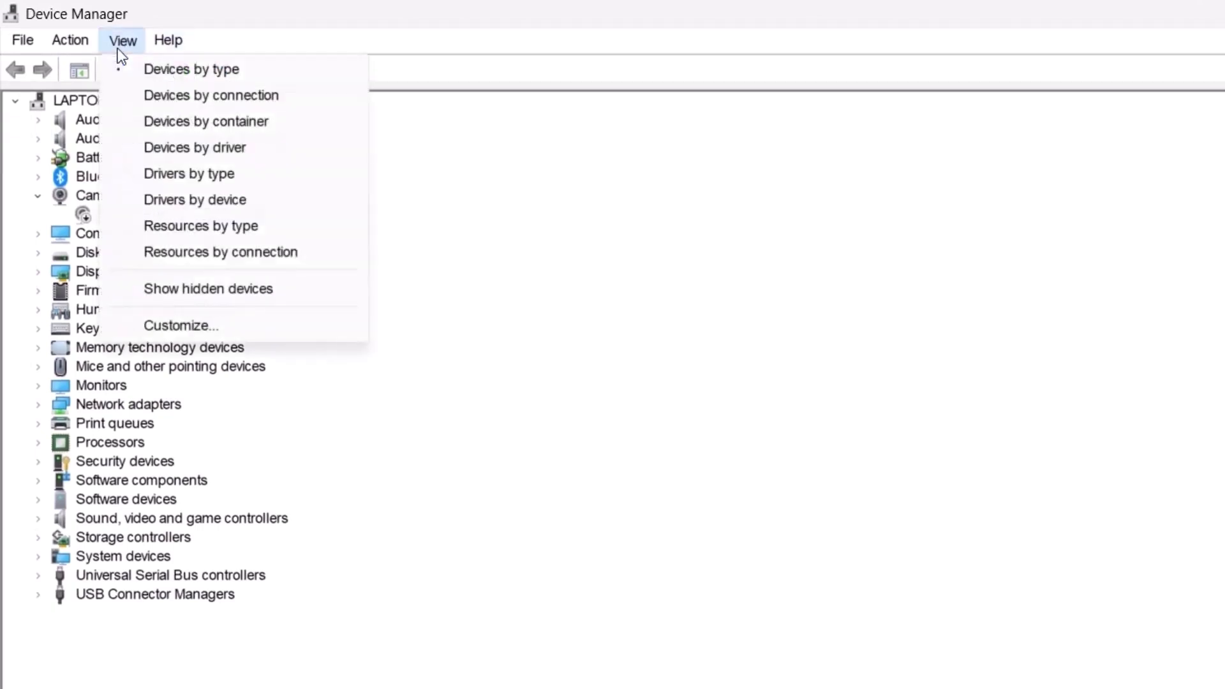
pyautogui.click(202, 291)
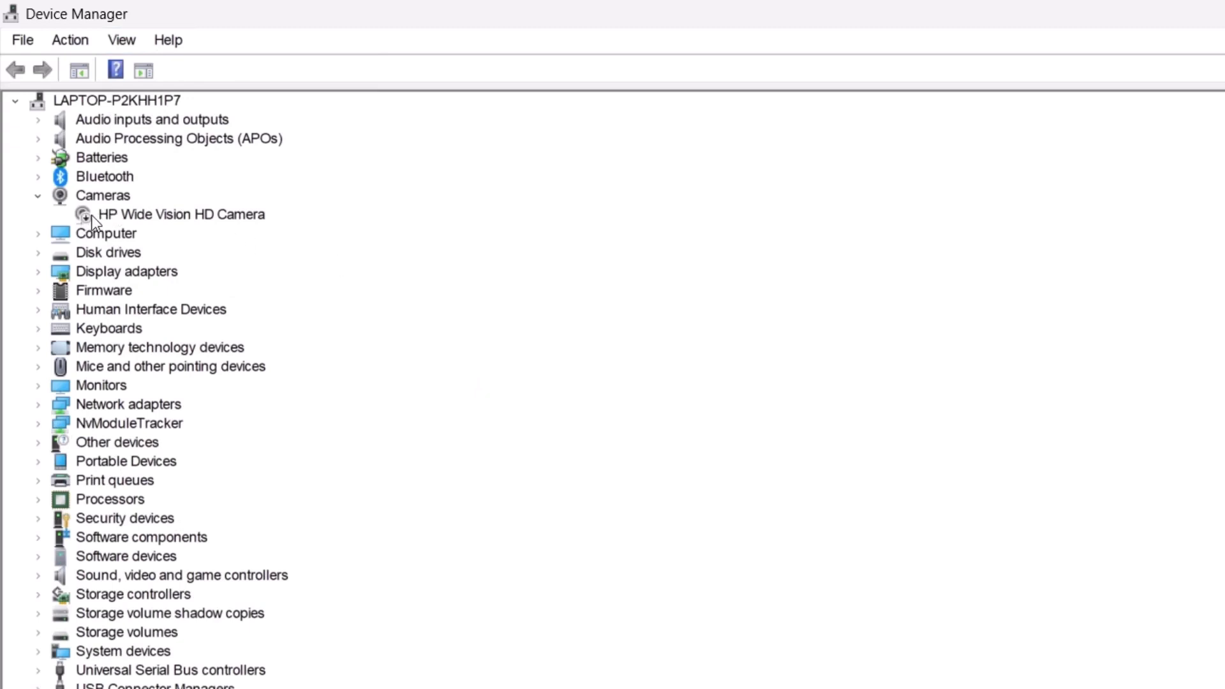
# Enable the disabled HP Wide Vision HD Camera.
pyautogui.click(118, 214)
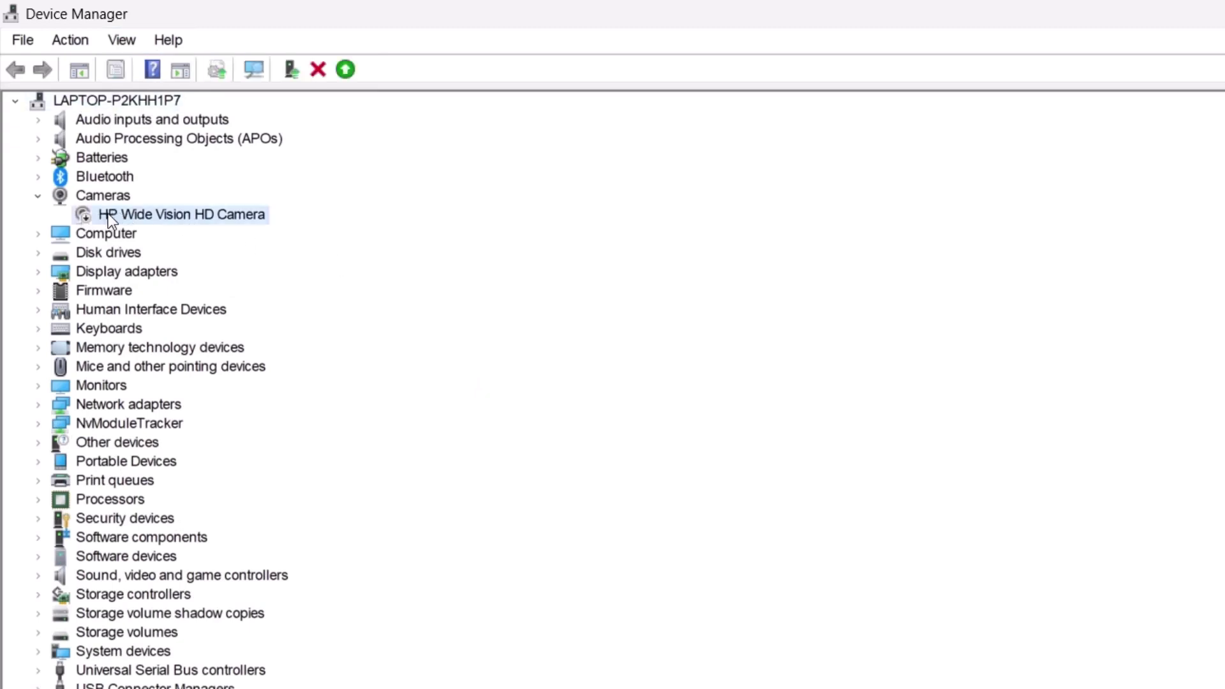
pyautogui.rightClick(109, 211)
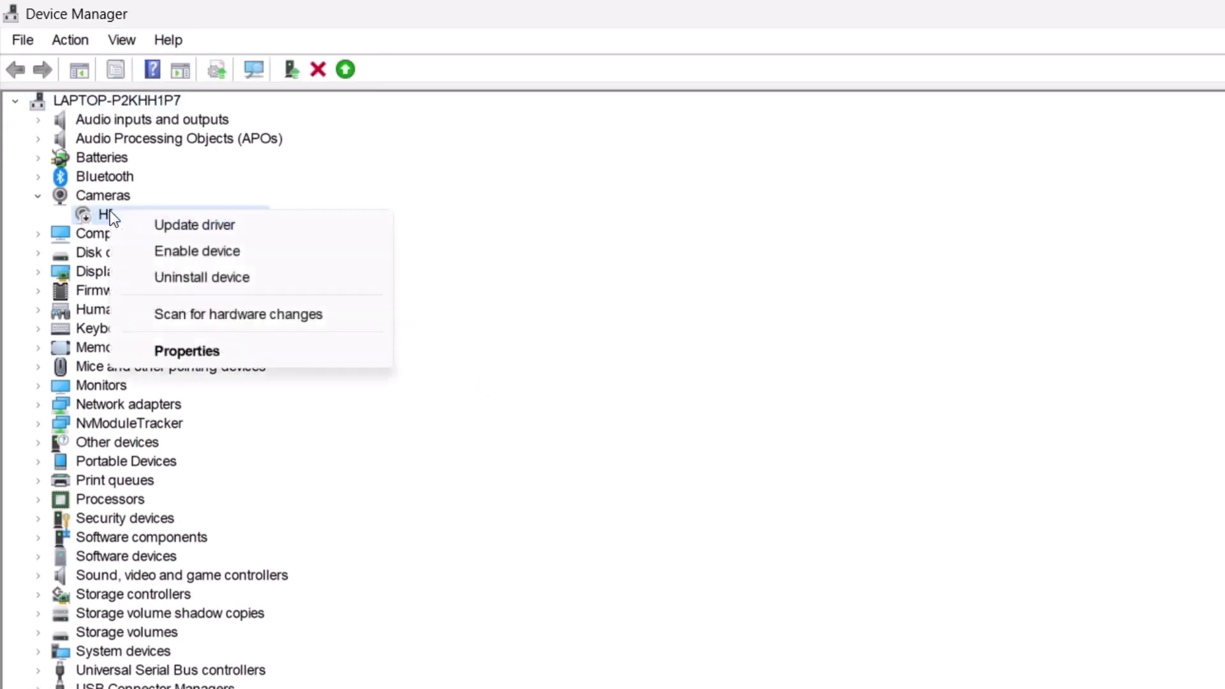
pyautogui.click(191, 252)
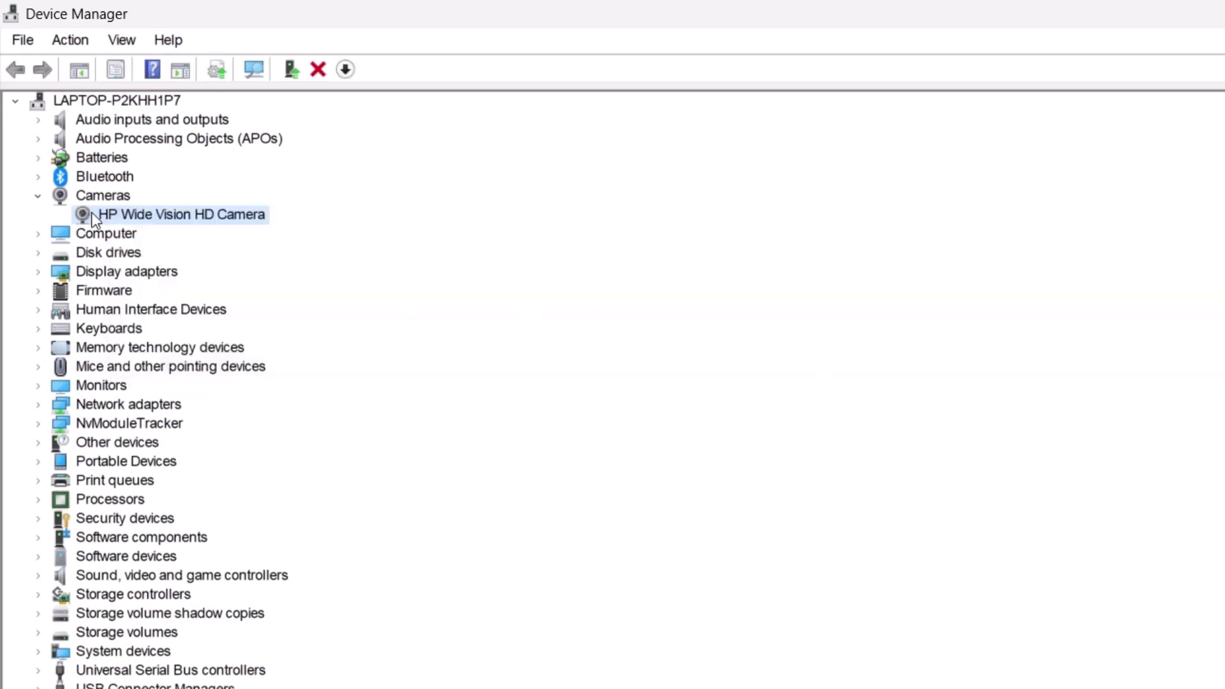
# Uninstall the HP Wide Vision HD Camera and open the Action menu to rescan hardware.
pyautogui.rightClick(144, 215)
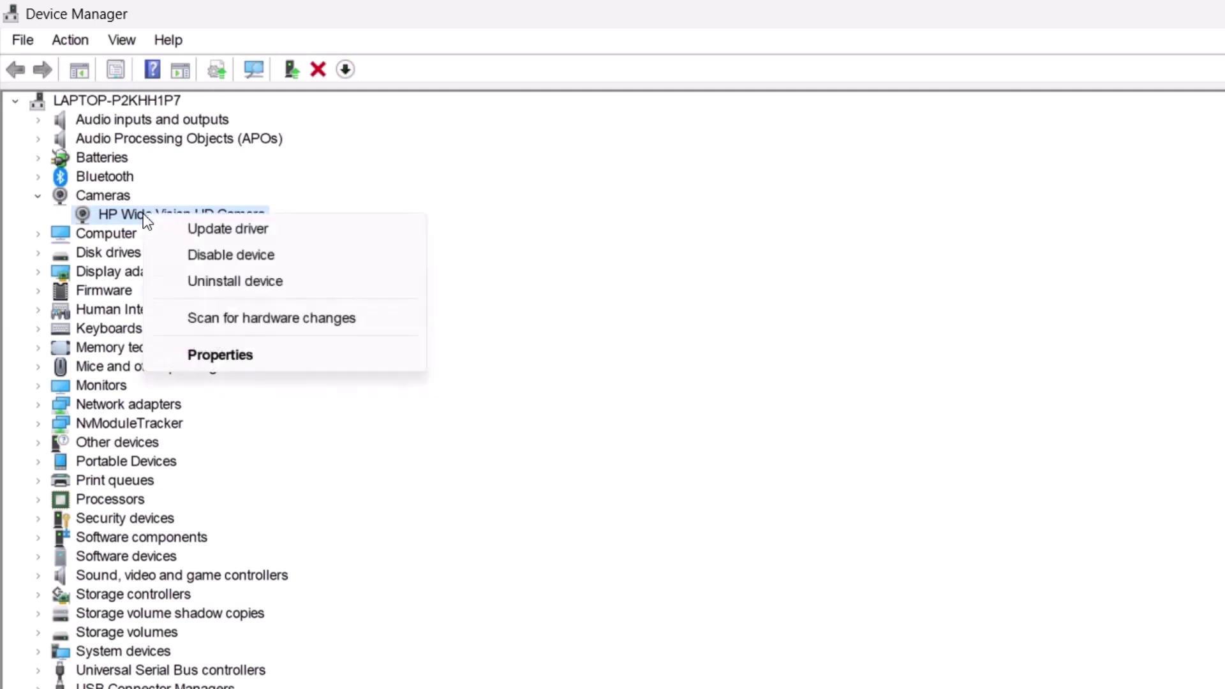
pyautogui.click(219, 287)
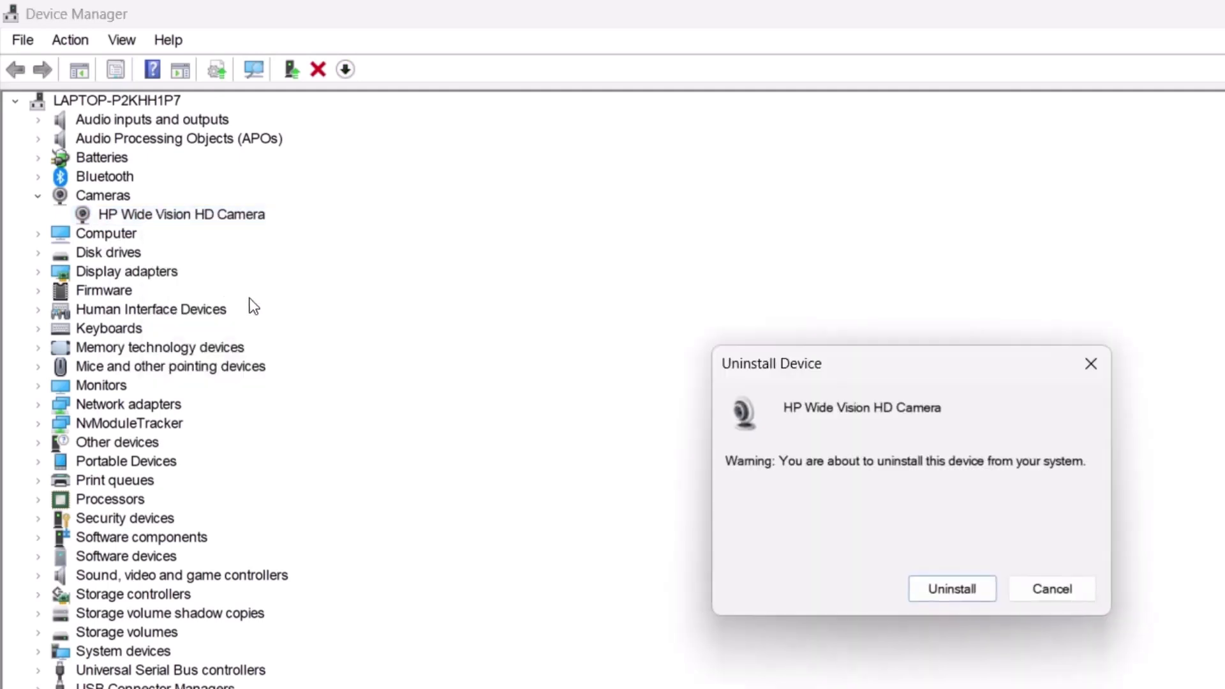
pyautogui.click(958, 588)
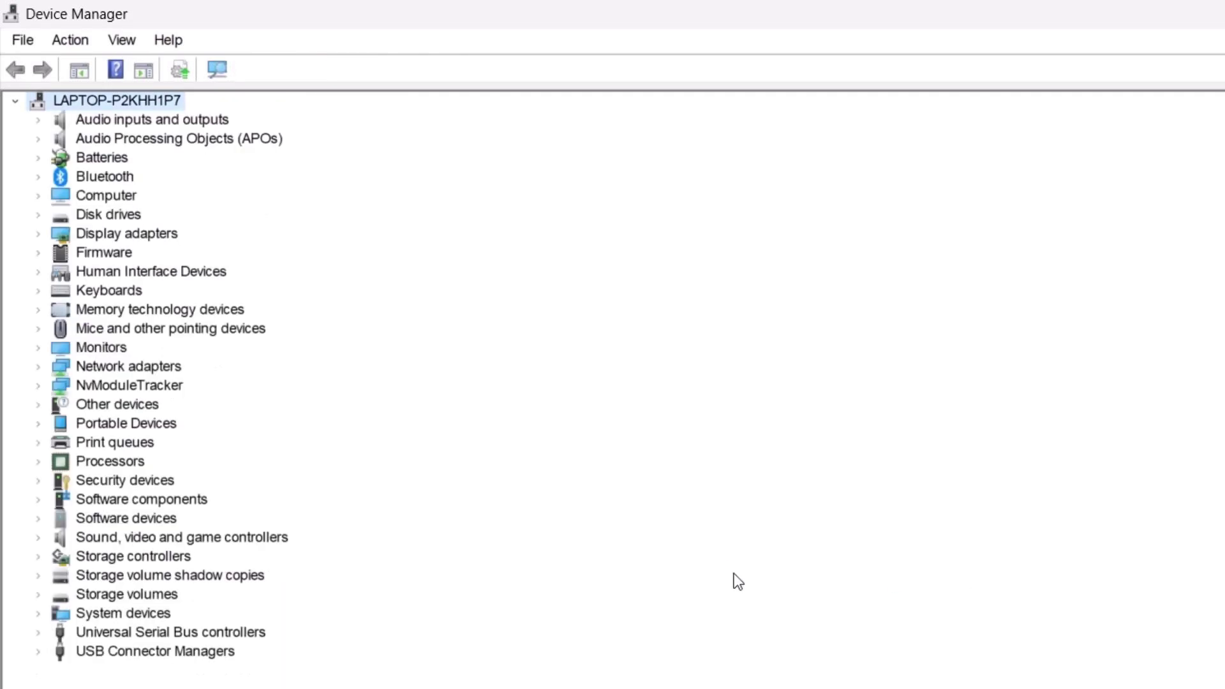
pyautogui.click(78, 43)
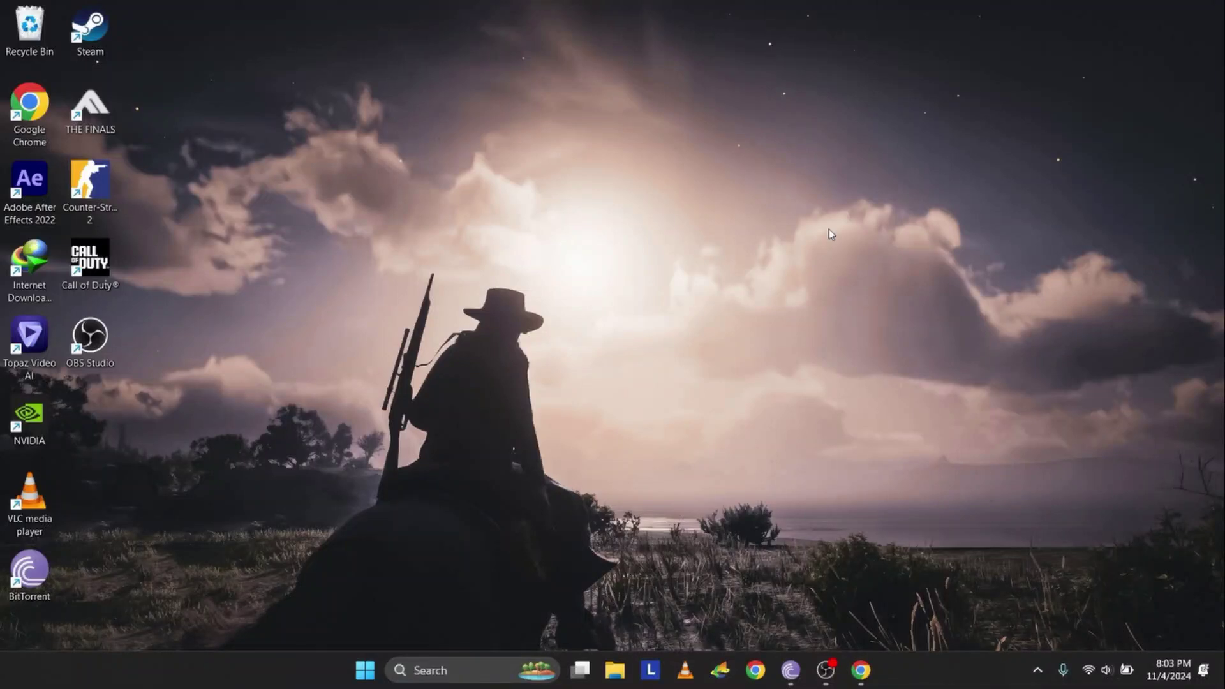
# Open the Virus & threat protection settings in Windows Security via search 'vir'.
pyautogui.press('super')
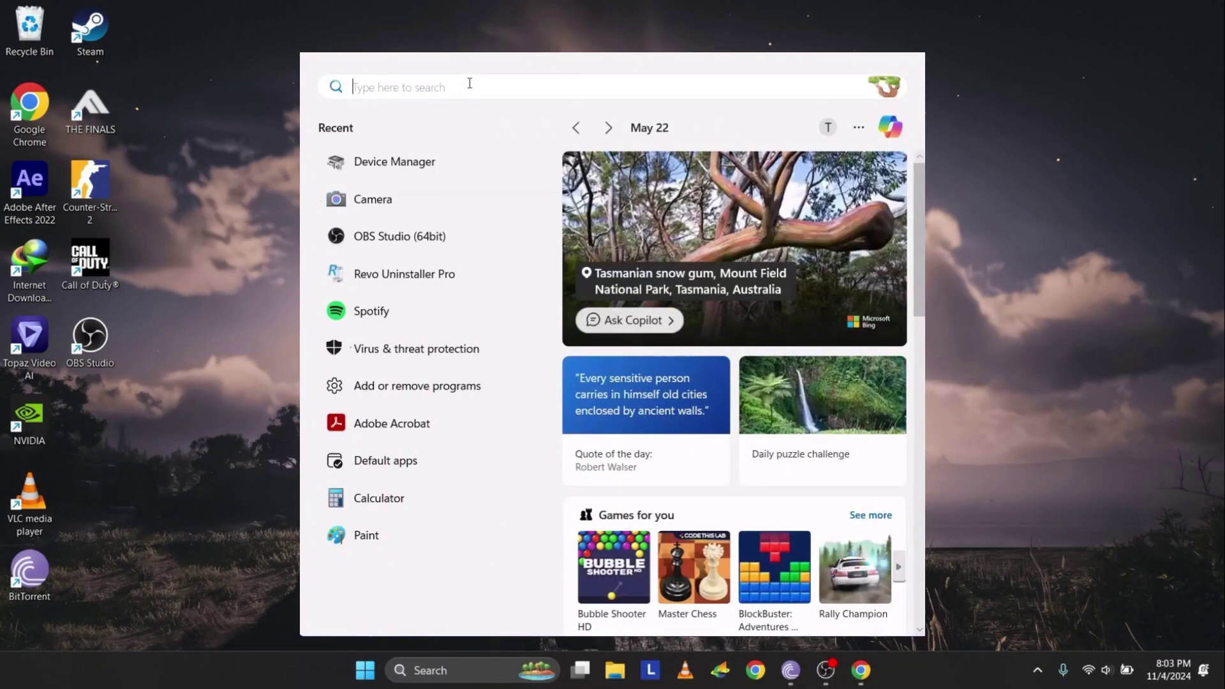
pyautogui.write('vir')
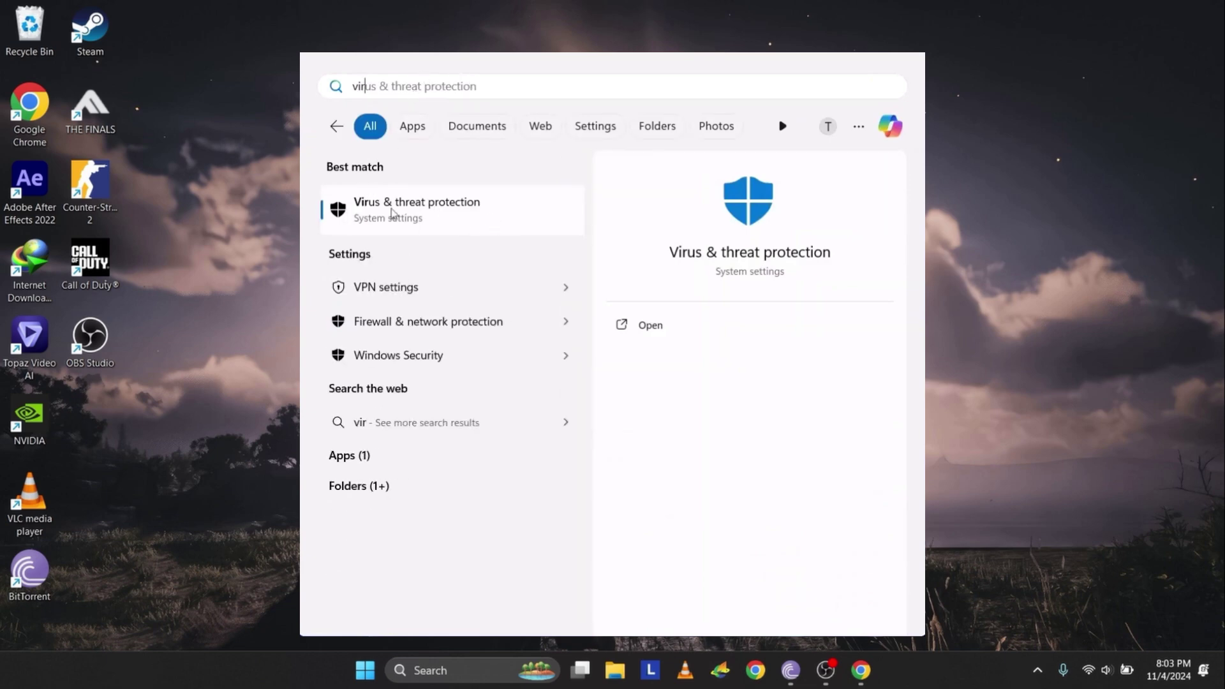
pyautogui.click(392, 211)
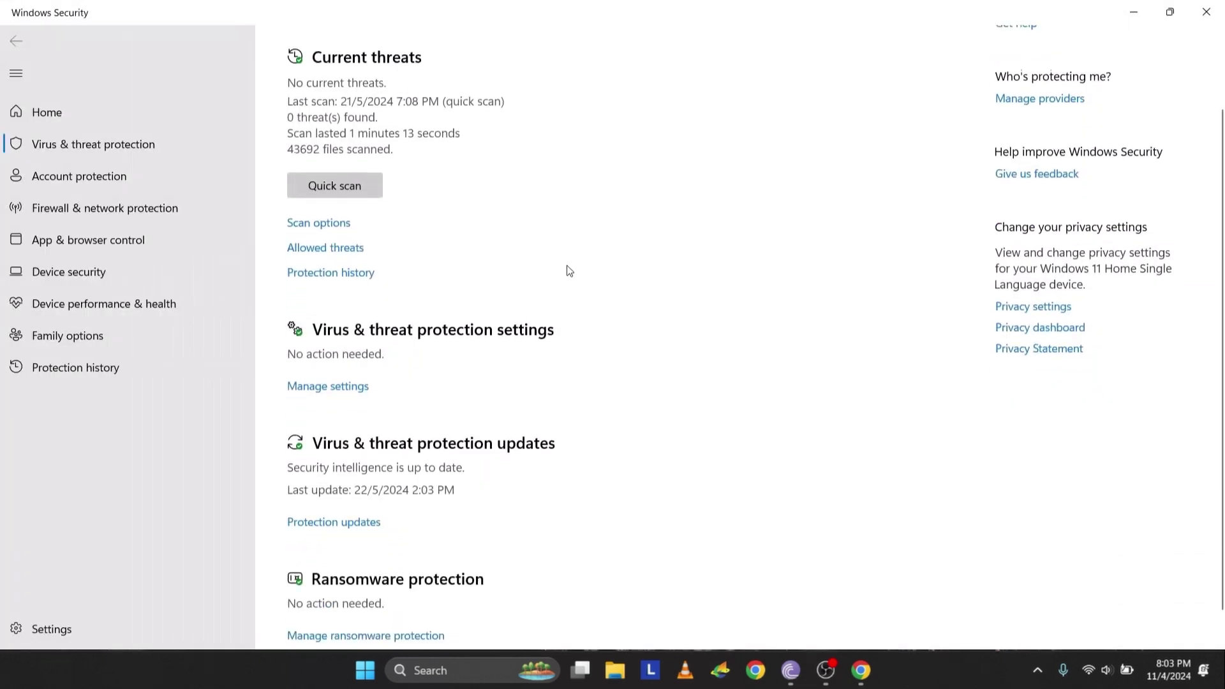
pyautogui.click(327, 385)
# Turn off real-time, cloud-delivered and automatic sample submission protection.
pyautogui.click(302, 249)
pyautogui.scroll(-5, 390, 407)
pyautogui.click(302, 359)
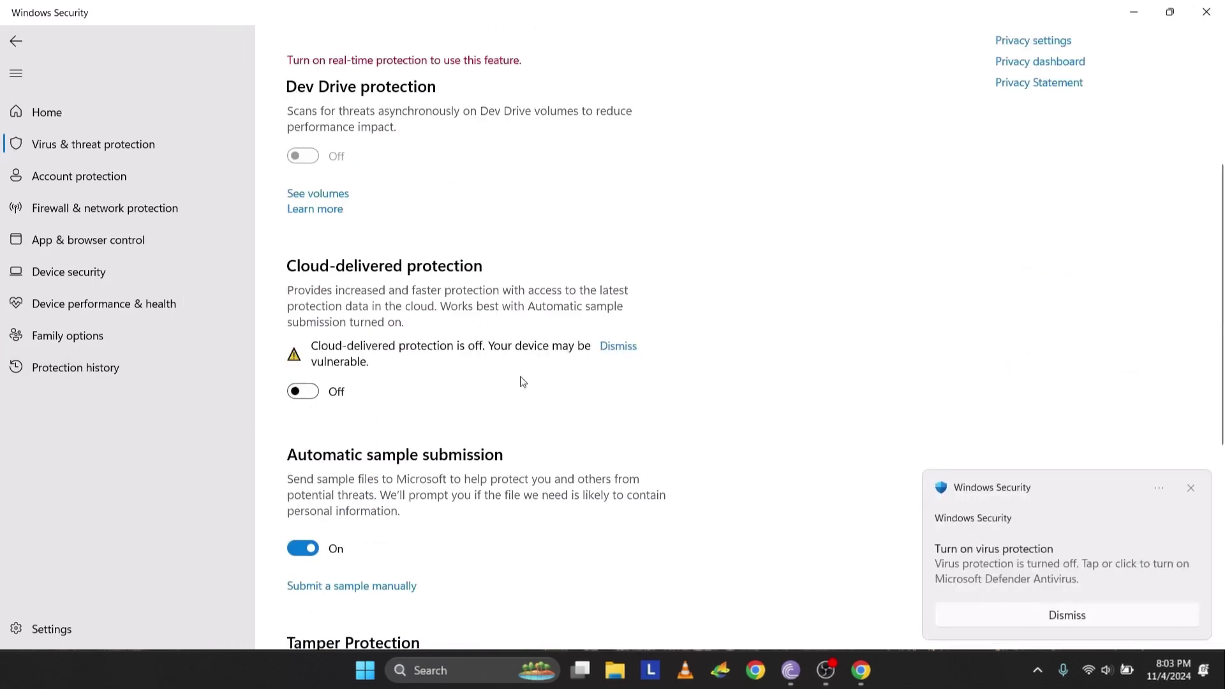
pyautogui.click(605, 347)
pyautogui.click(302, 516)
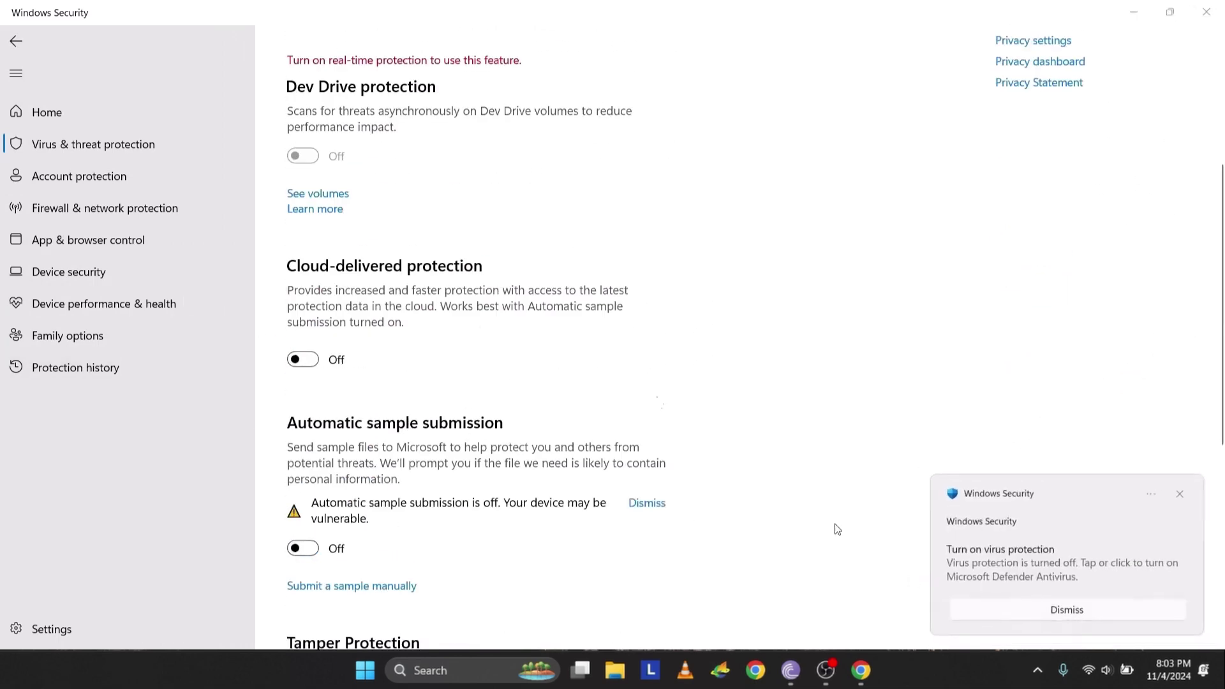
# Turn real-time, cloud-delivered and automatic sample submission protection back on.
pyautogui.scroll(2, 749, 281)
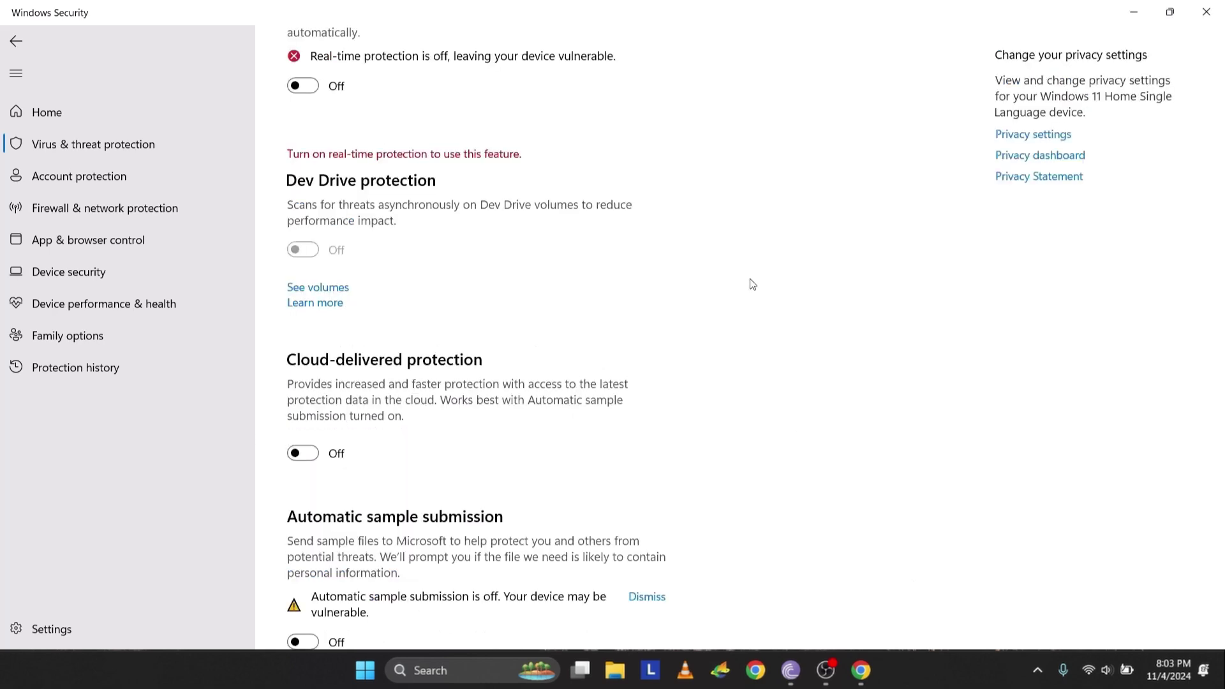
pyautogui.scroll(2, 750, 281)
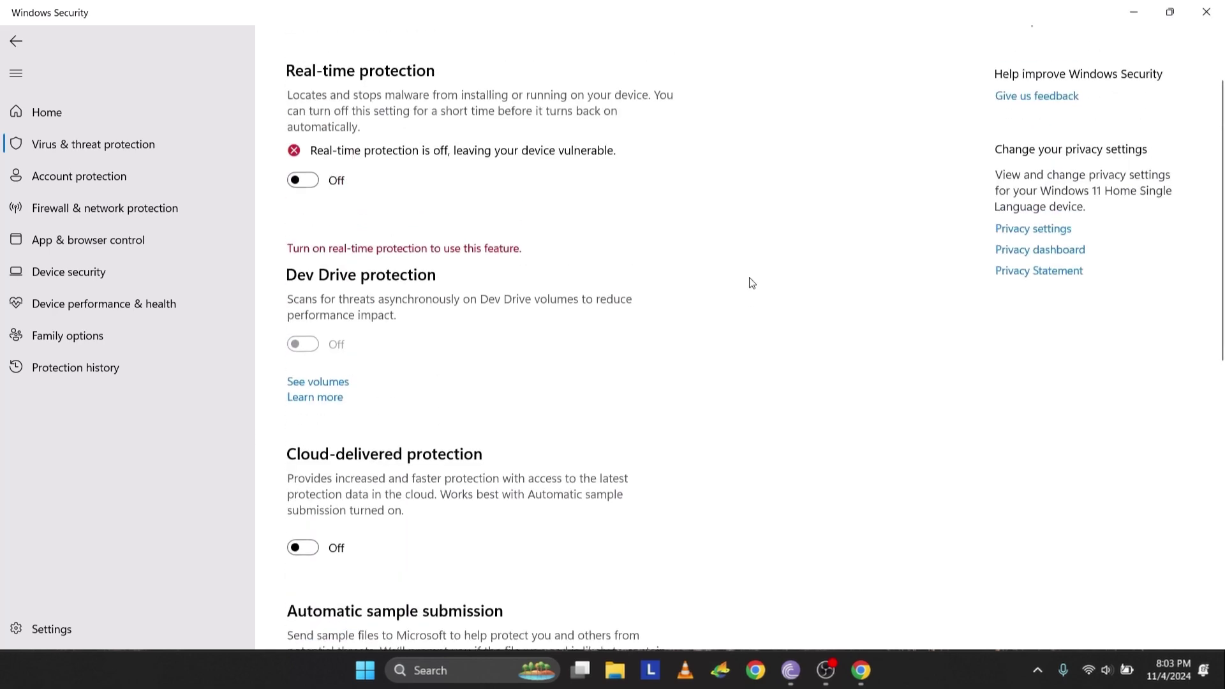
pyautogui.click(310, 182)
pyautogui.scroll(-6, 318, 212)
pyautogui.click(313, 212)
pyautogui.click(309, 399)
pyautogui.scroll(8, 569, 224)
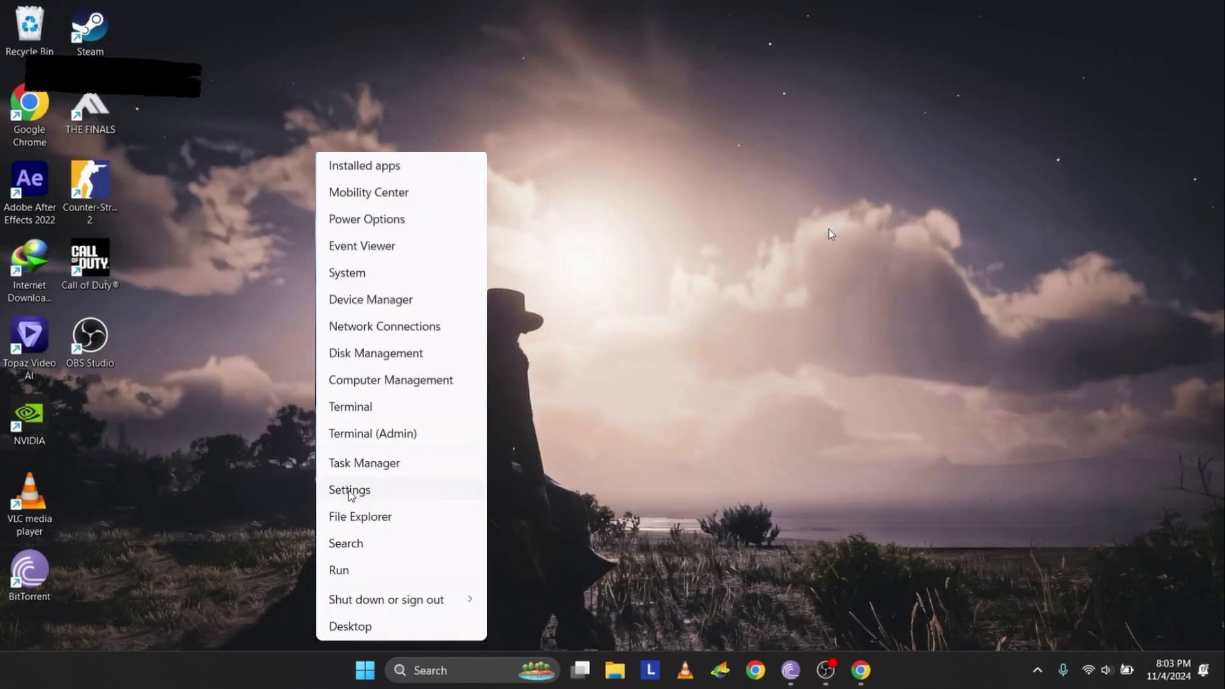
# Check for updates on the Windows Update page in Settings.
pyautogui.click(350, 491)
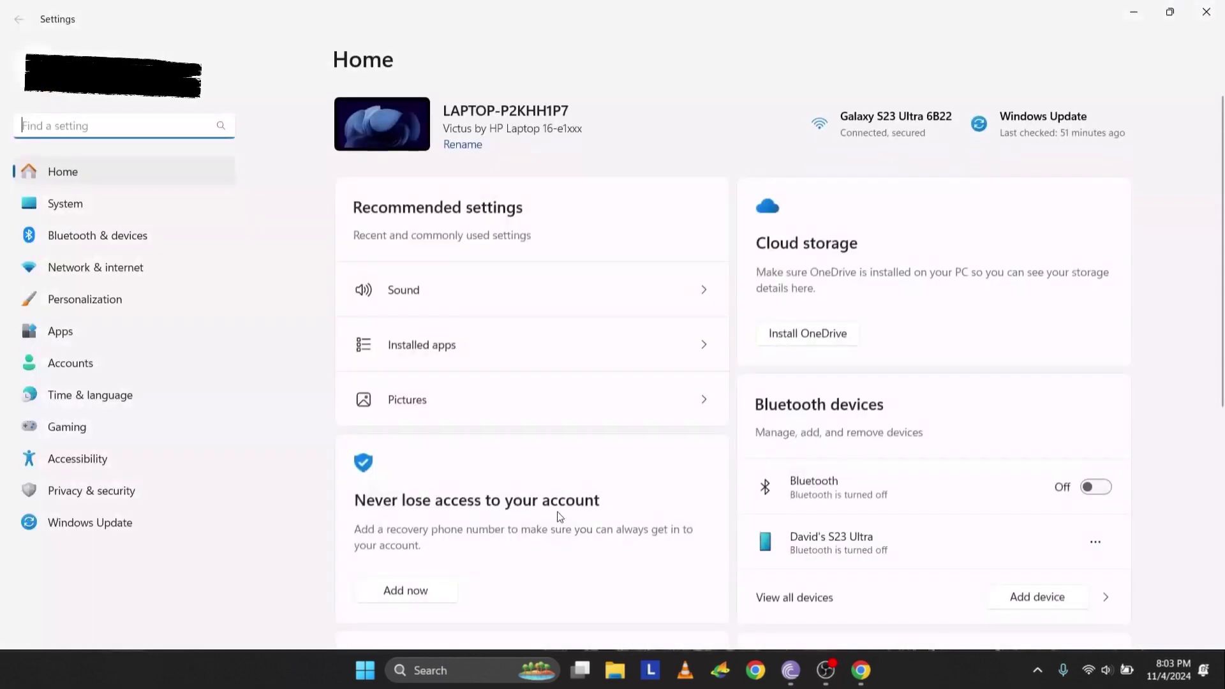
pyautogui.click(73, 527)
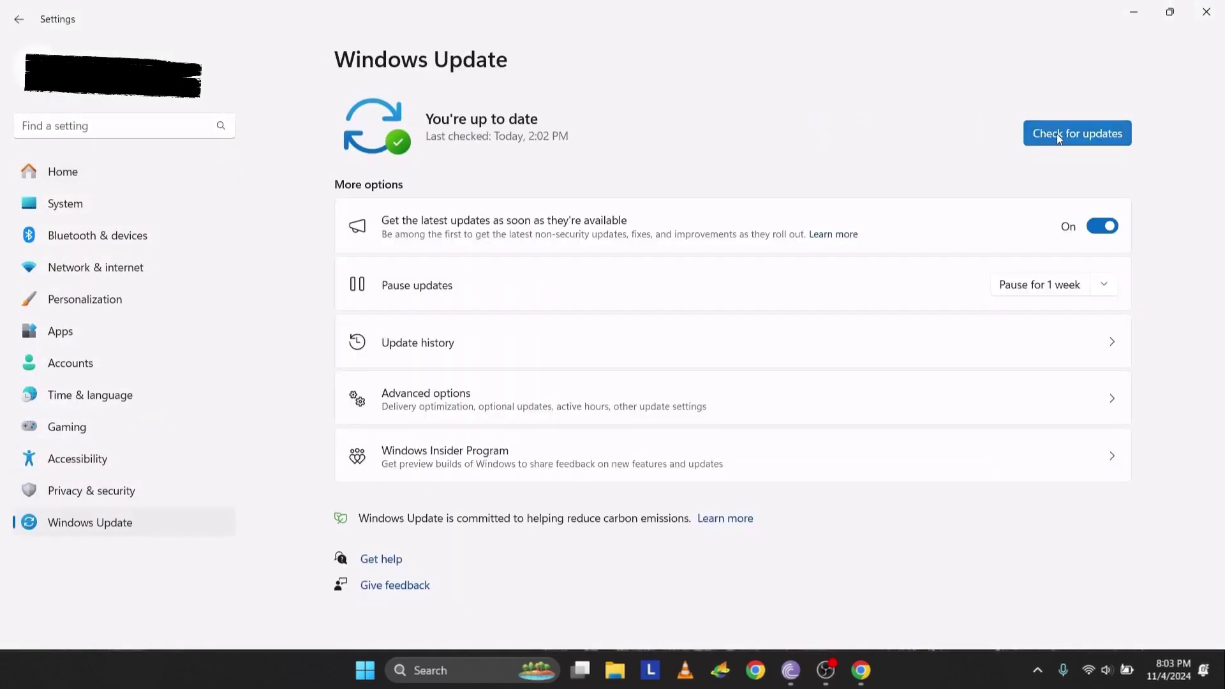
pyautogui.click(1056, 133)
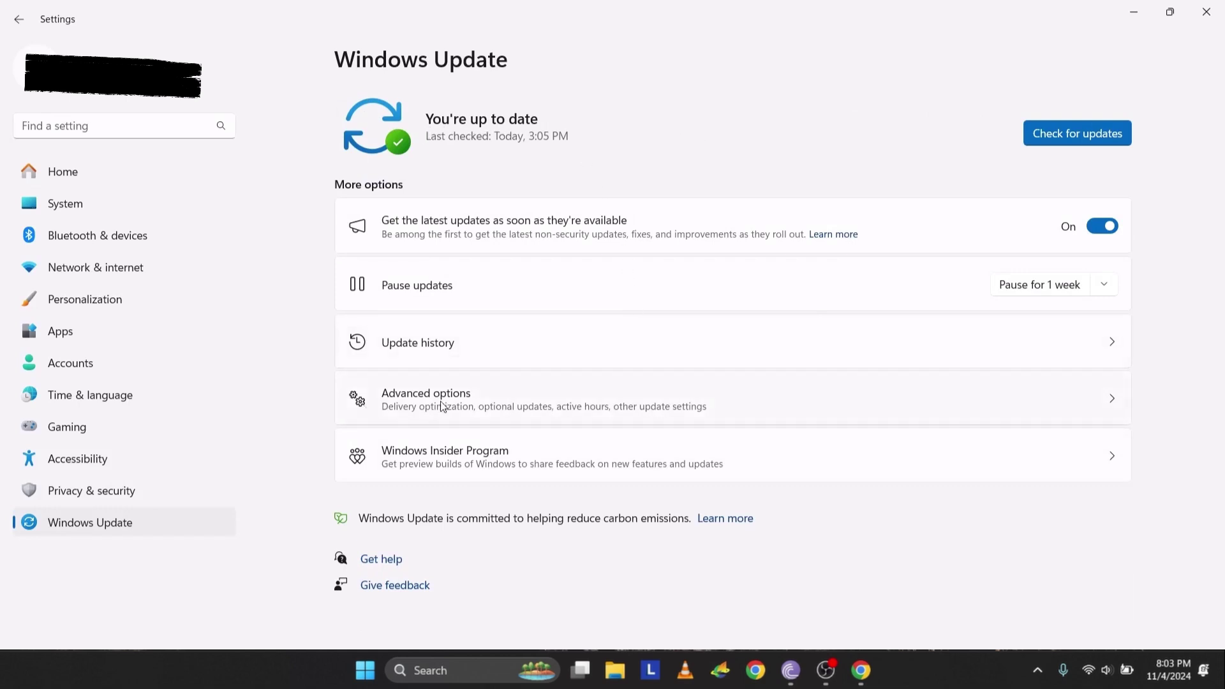
# Download and install optional HP driver updates Firmware 15.20.0.0 and SoftwareComponent 1.66.3762.0.
pyautogui.click(966, 402)
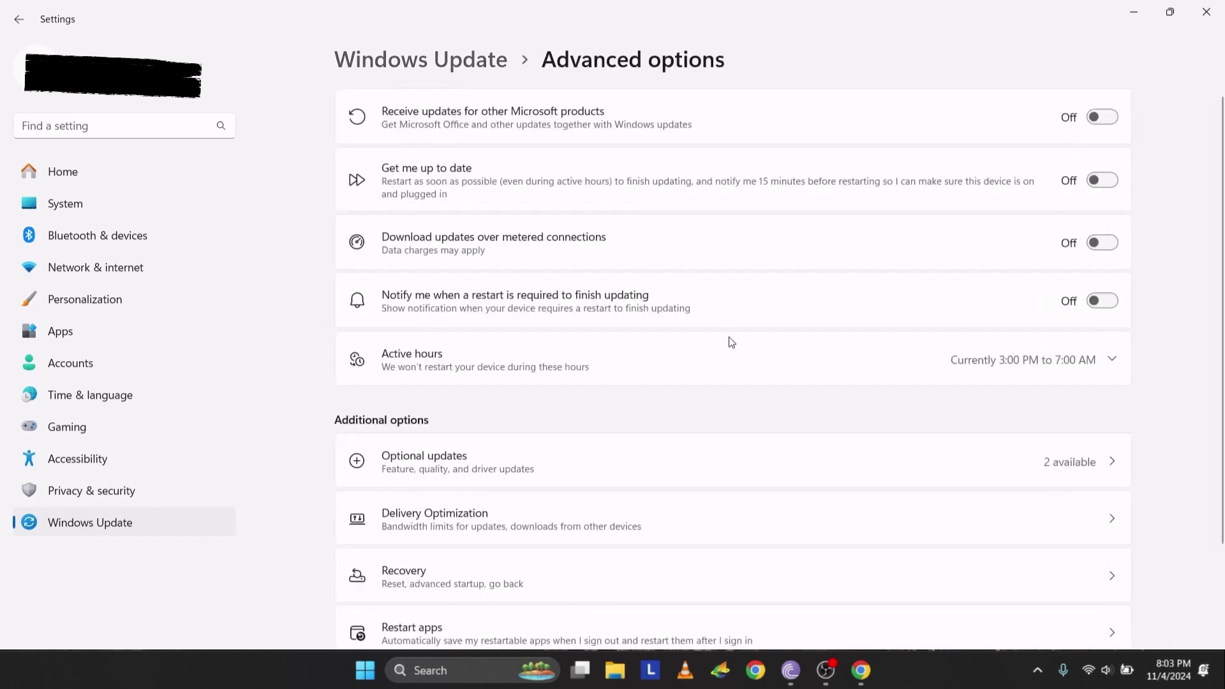
pyautogui.scroll(-2, 330, 356)
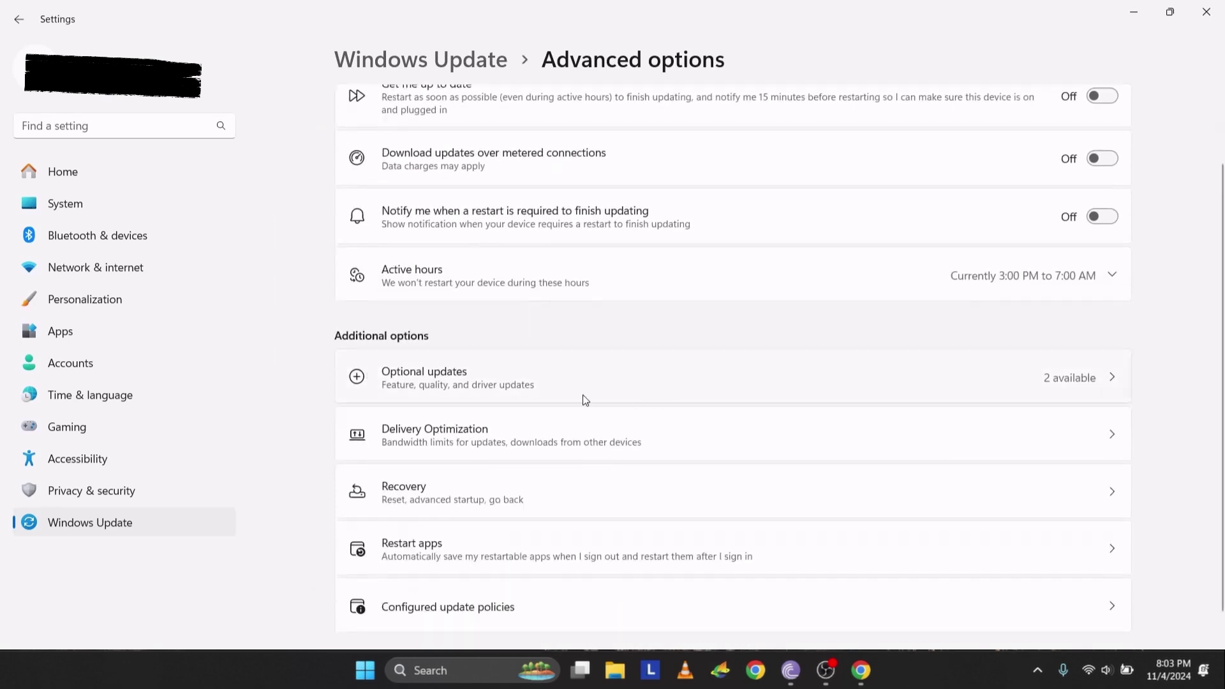
pyautogui.click(803, 373)
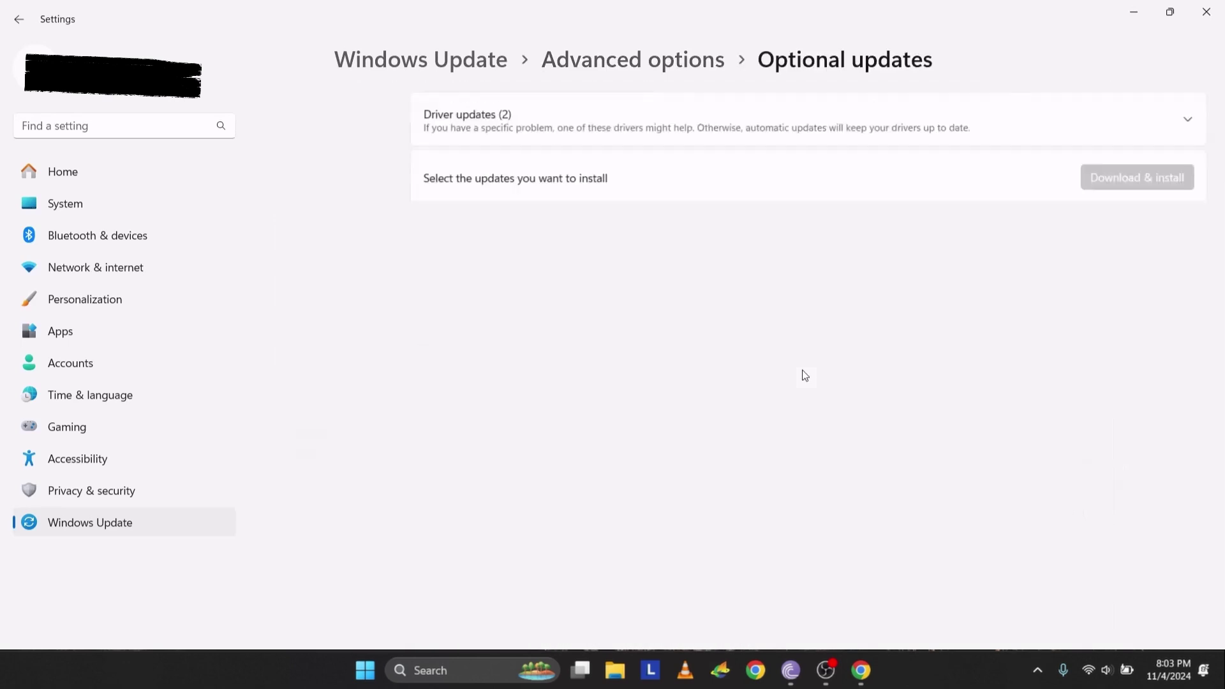
pyautogui.click(1113, 119)
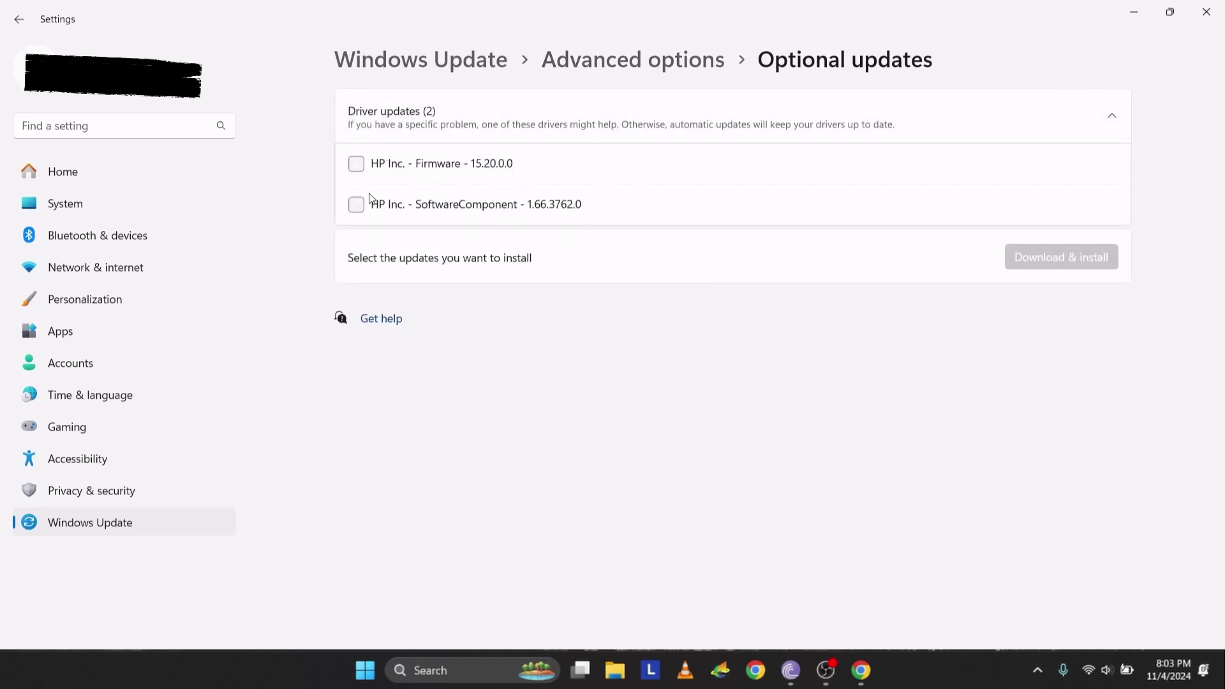
pyautogui.click(356, 167)
pyautogui.click(355, 203)
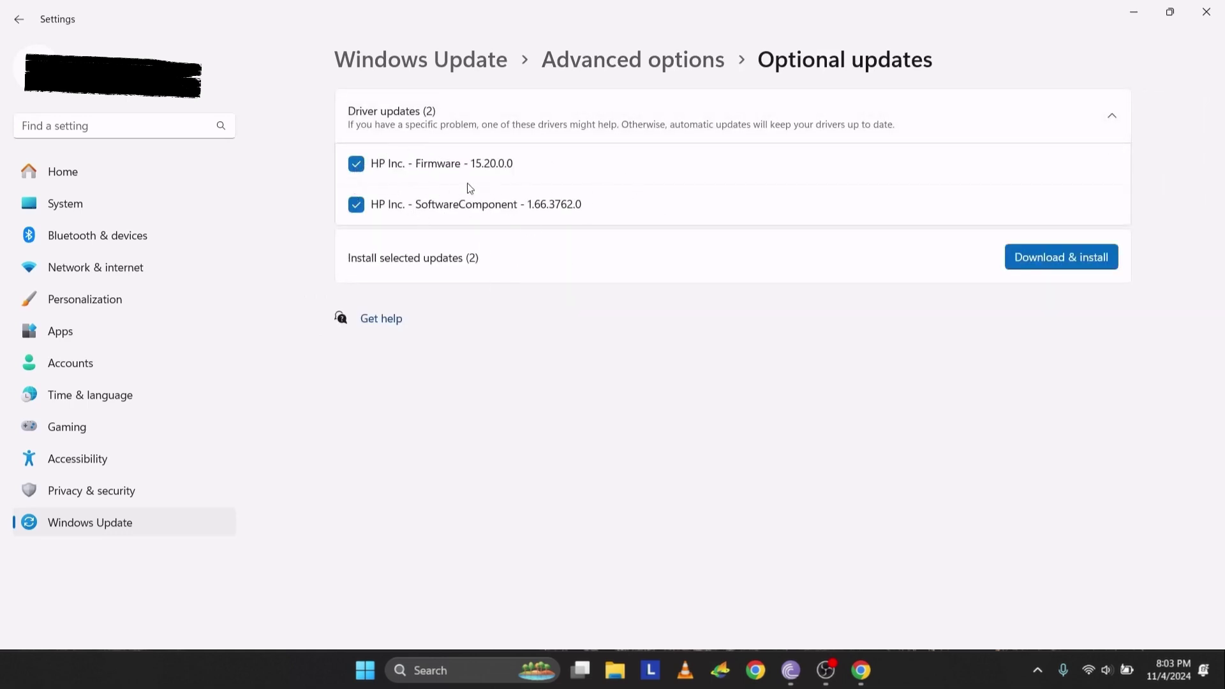
pyautogui.click(1063, 258)
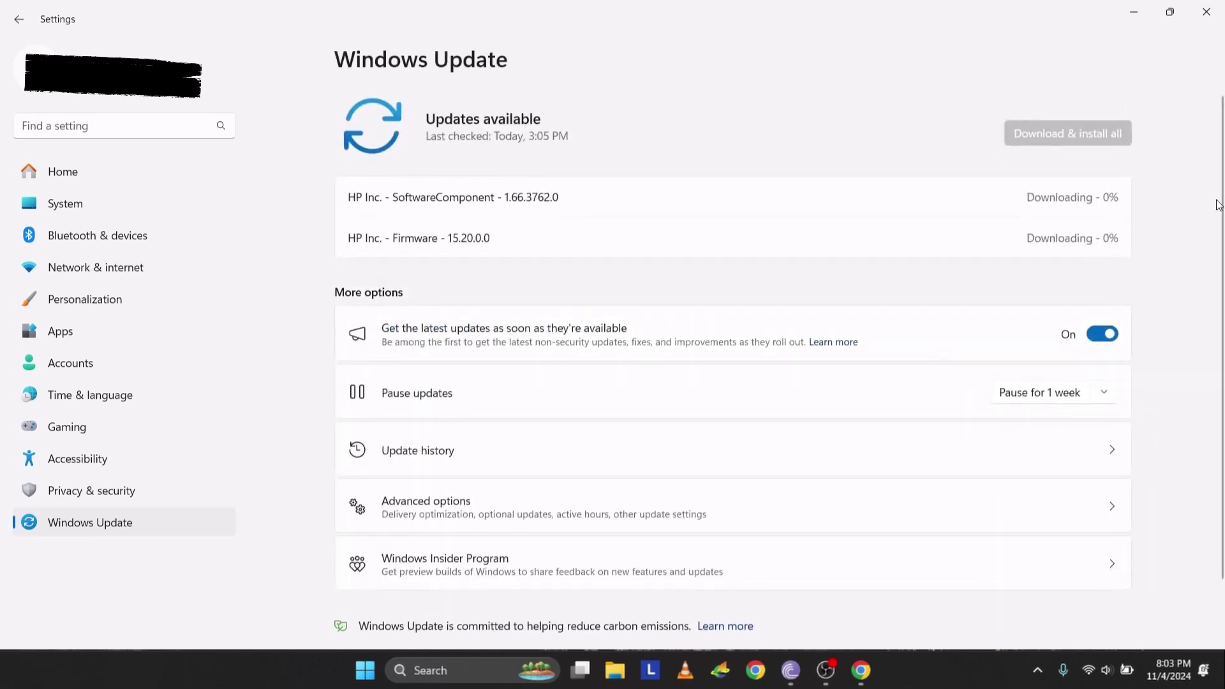